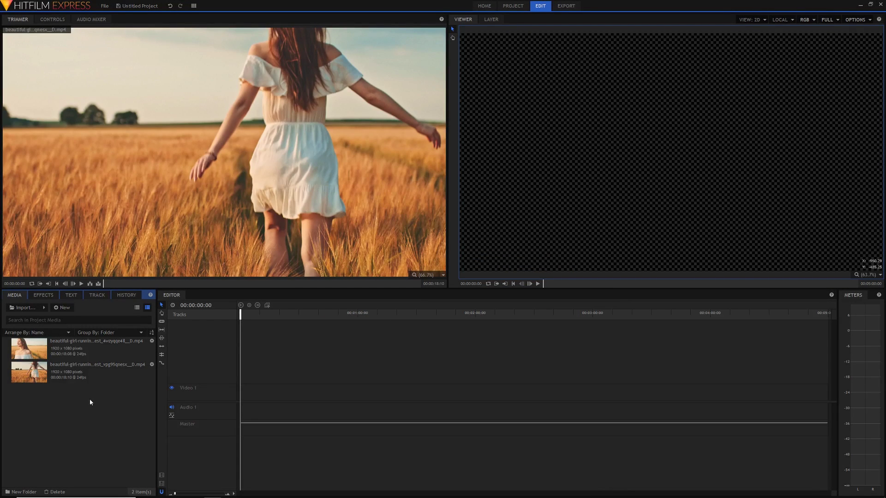
Preview the smiling close-up and running-away clips, finishing with the close-up loaded in the Trimmer.
{"action": "left_click", "coordinate": [77, 353]}
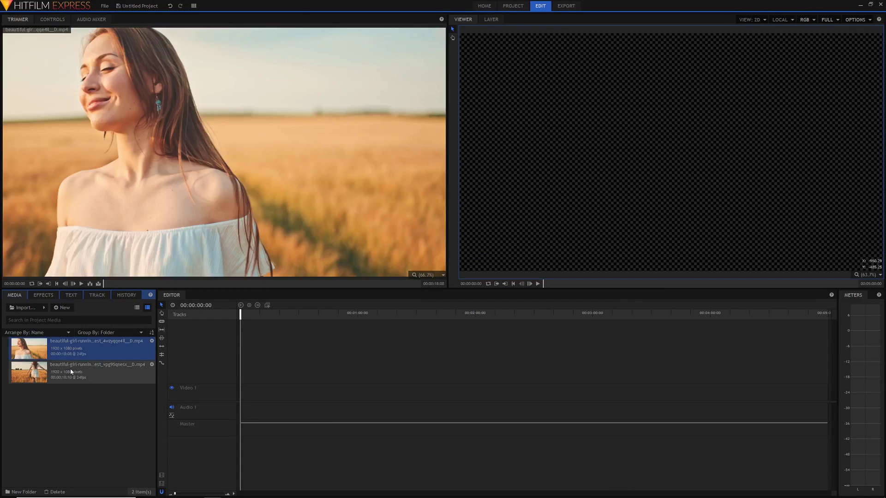
{"action": "left_click", "coordinate": [70, 371]}
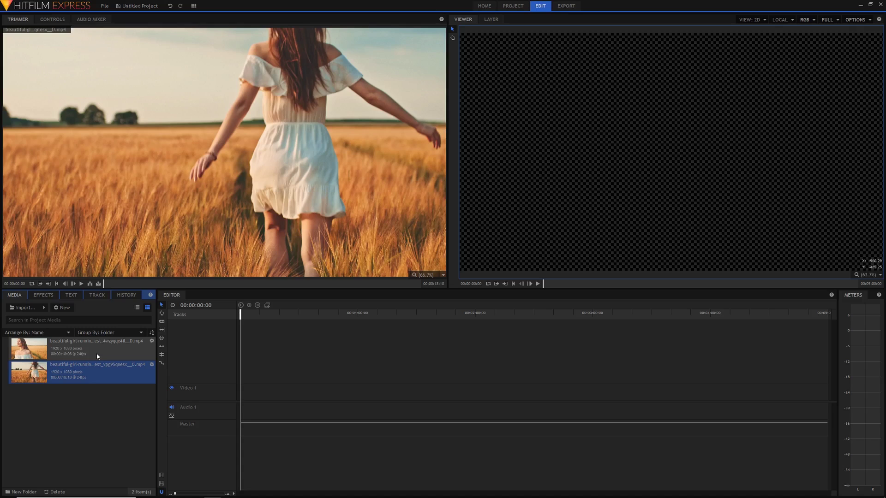
{"action": "left_click", "coordinate": [67, 350]}
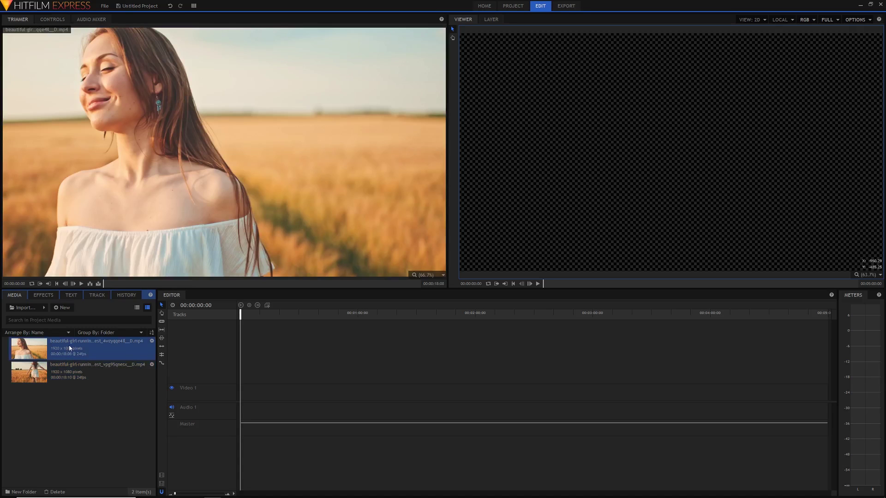
Make a composite shot from the close-up clip with default settings and scrub through it.
{"action": "right_click", "coordinate": [62, 344]}
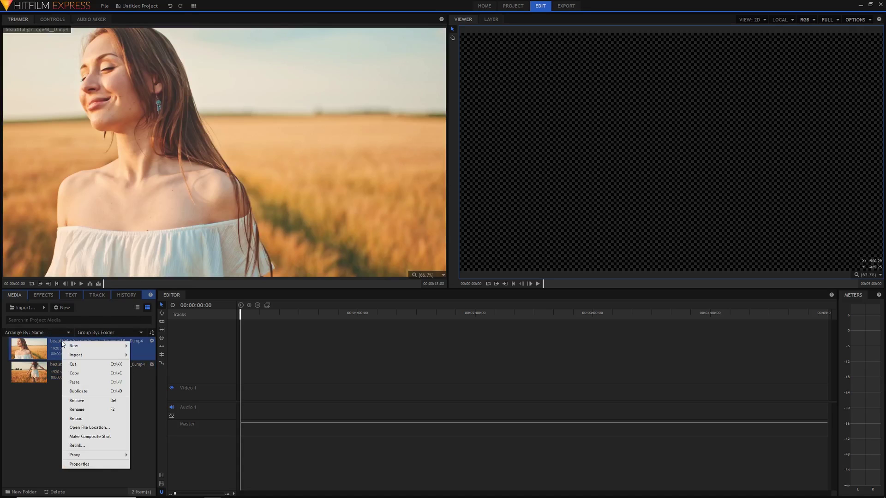
{"action": "left_click", "coordinate": [84, 436]}
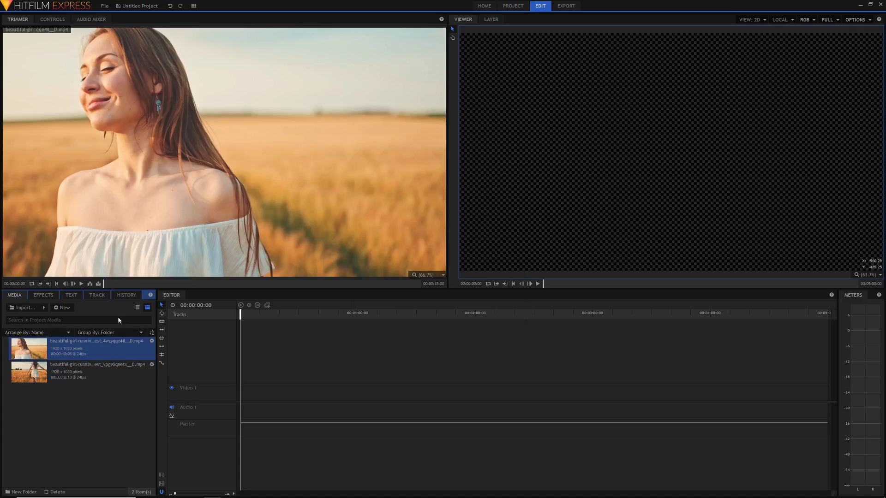
{"action": "left_click", "coordinate": [504, 336]}
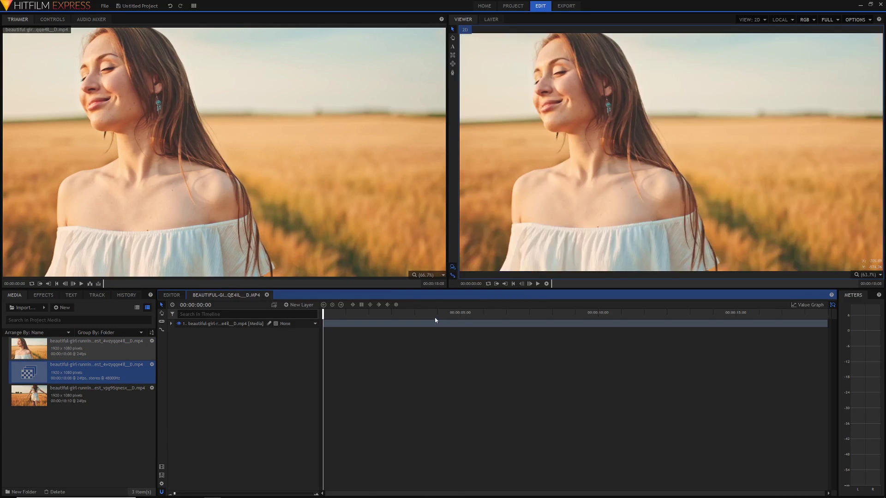
{"action": "left_click_drag", "start_coordinate": [435, 319], "coordinate": [467, 319]}
Add the running-away clip as a top layer, starting it just after 5:10.
{"action": "left_click_drag", "start_coordinate": [28, 398], "coordinate": [522, 325]}
{"action": "key", "text": "space"}
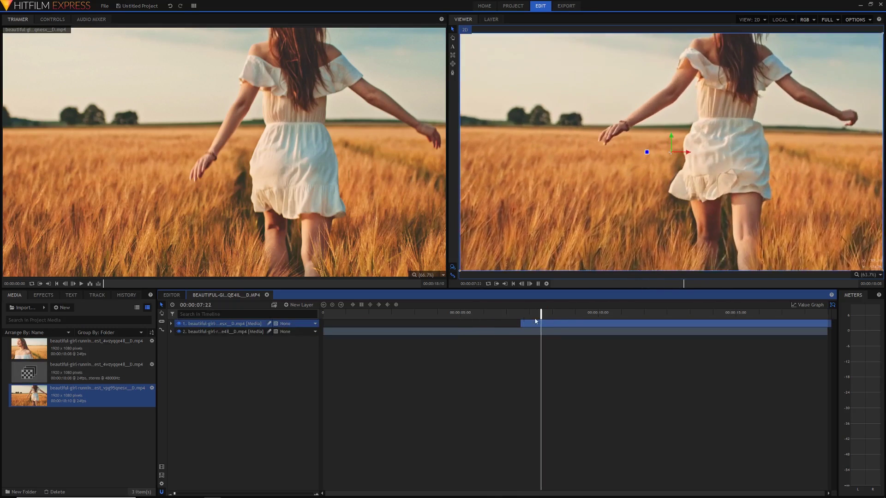
{"action": "left_click", "coordinate": [406, 312]}
{"action": "key", "text": "space"}
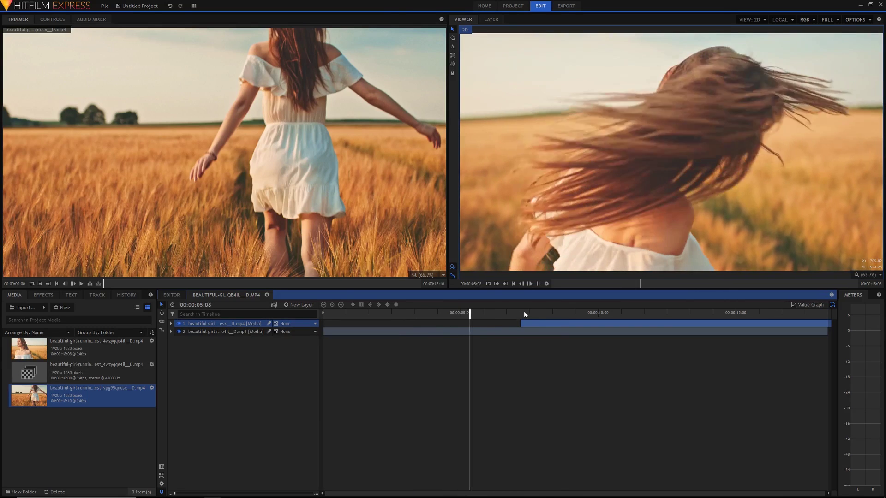
{"action": "key", "text": "space"}
{"action": "left_click_drag", "start_coordinate": [548, 324], "coordinate": [503, 329]}
Replay the cut between the two clips to check its timing.
{"action": "key", "text": "space"}
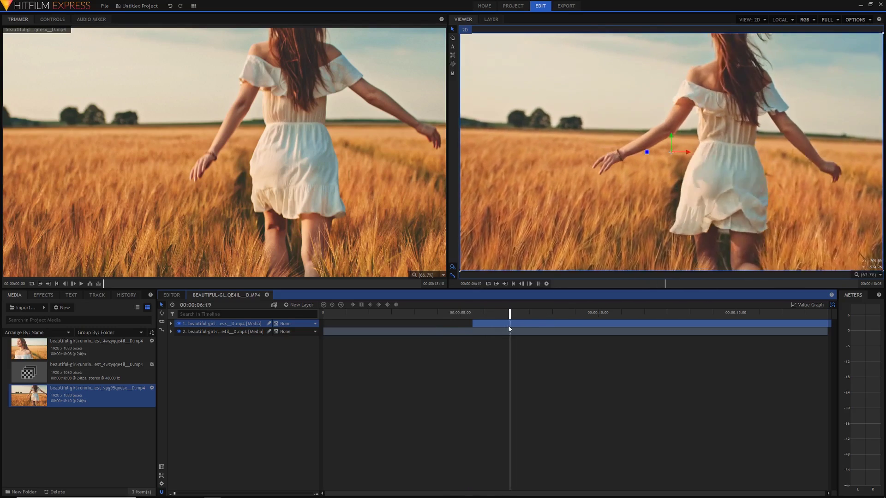
{"action": "left_click", "coordinate": [480, 312]}
{"action": "mouse_move", "coordinate": [479, 312]}
{"action": "left_mouse_down"}
{"action": "mouse_move", "coordinate": [493, 312]}
{"action": "mouse_move", "coordinate": [472, 326]}
{"action": "mouse_move", "coordinate": [498, 327]}
{"action": "mouse_move", "coordinate": [484, 329]}
{"action": "left_mouse_up"}
{"action": "left_click", "coordinate": [470, 313]}
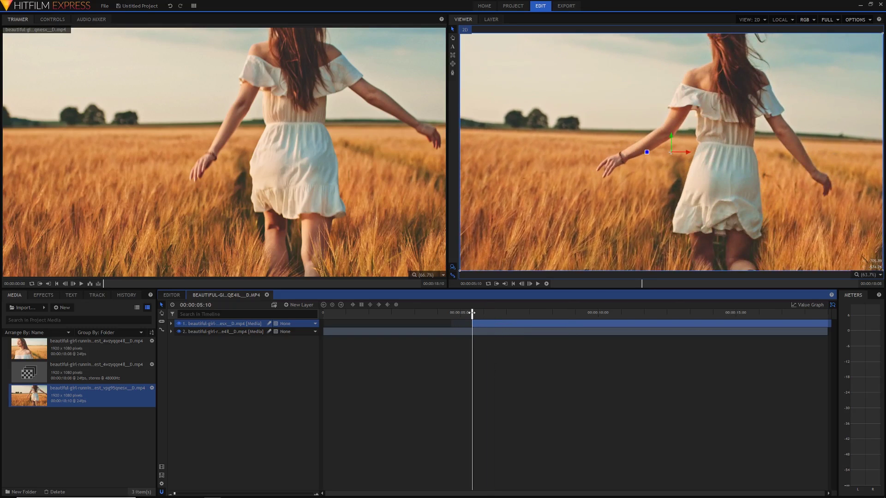
{"action": "key", "text": "space"}
{"action": "left_click_drag", "start_coordinate": [466, 312], "coordinate": [472, 315]}
{"action": "key", "text": "space"}
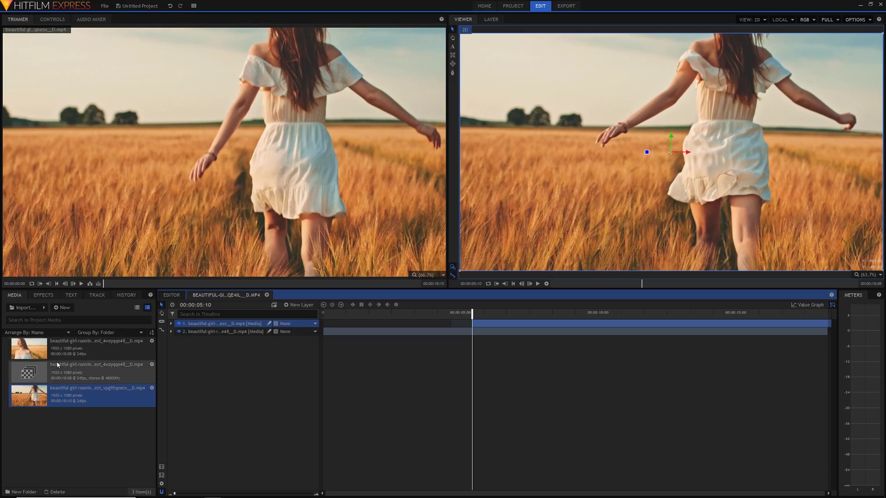
Nest the two-clip composite into a new composite shot and scrub to about five seconds.
{"action": "left_click", "coordinate": [43, 374]}
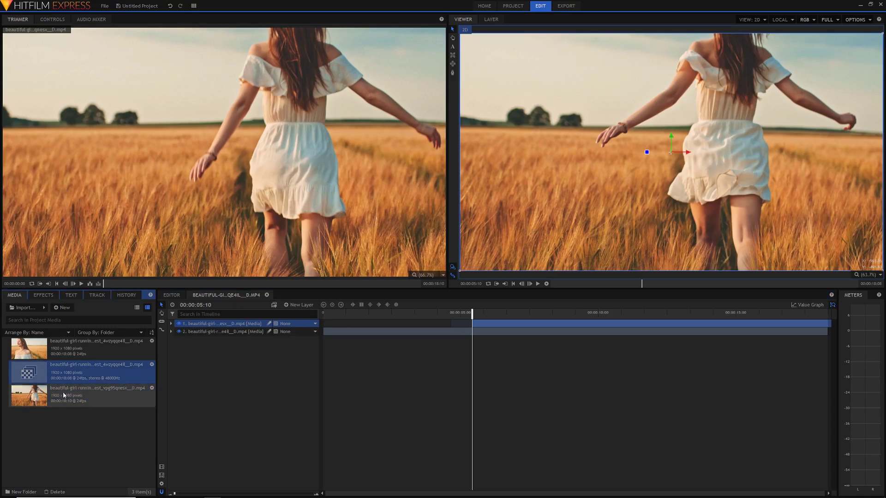
{"action": "right_click", "coordinate": [41, 374]}
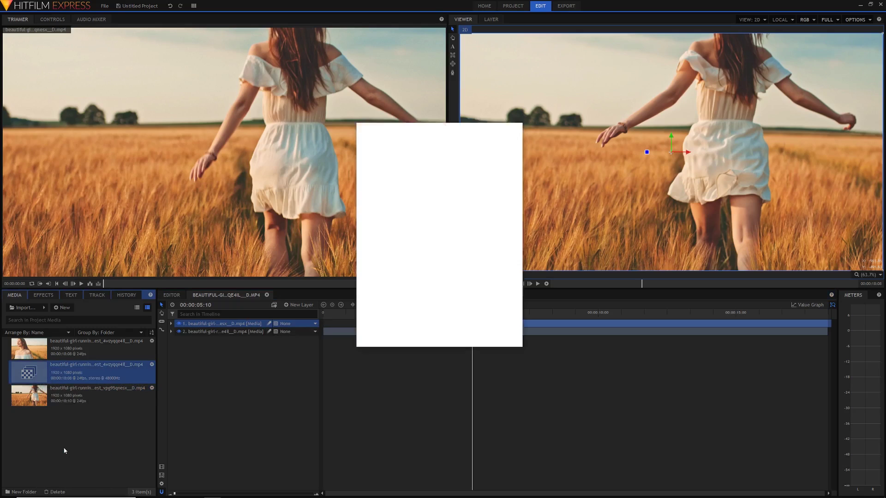
{"action": "left_click", "coordinate": [67, 449]}
{"action": "left_click", "coordinate": [503, 336]}
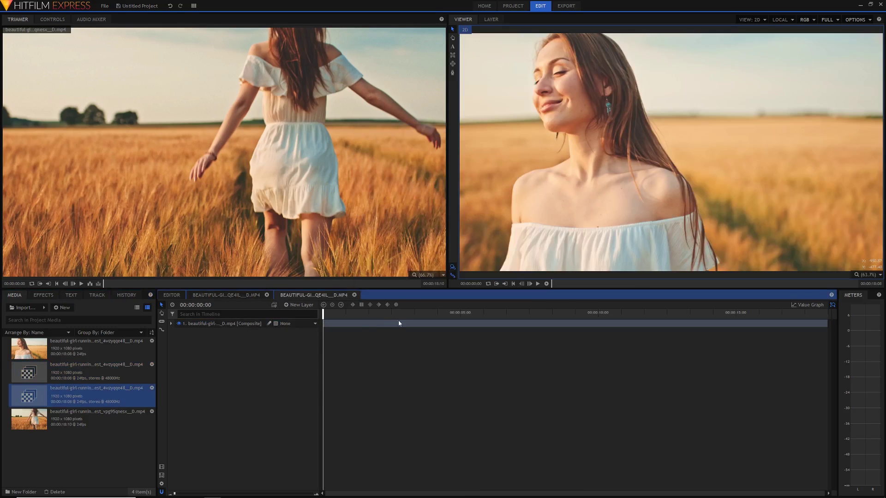
{"action": "left_click_drag", "start_coordinate": [441, 314], "coordinate": [468, 329]}
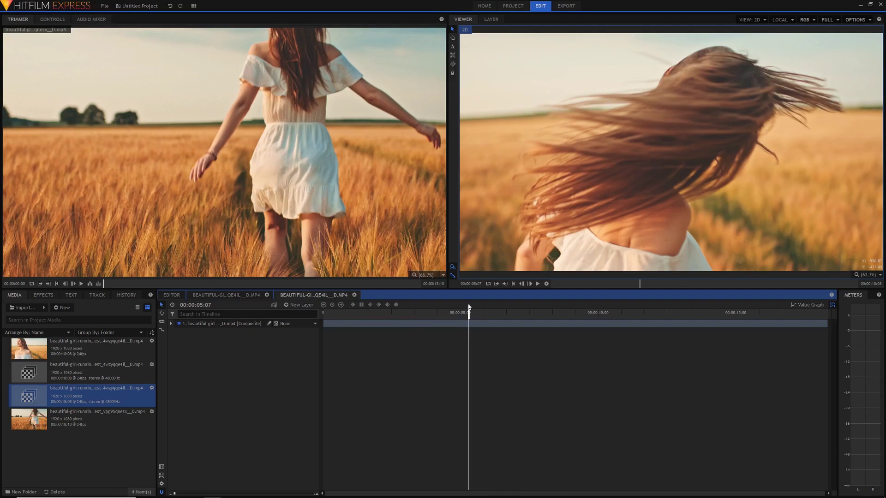
Keyframe the nested layer's Transform Rotation at 90° on the 5:09 cut frame.
{"action": "key", "text": "period"}
{"action": "key", "text": "period"}
{"action": "key", "text": "period"}
{"action": "key", "text": "period"}
{"action": "key", "text": "comma"}
{"action": "key", "text": "comma"}
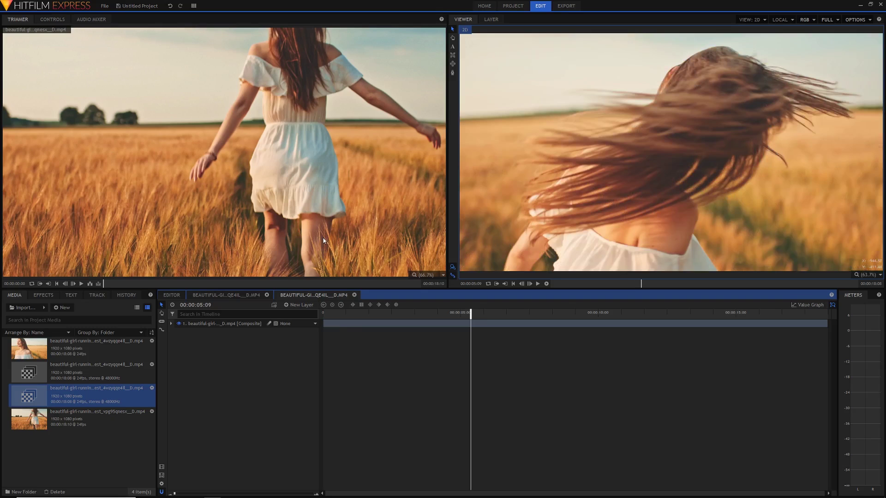
{"action": "left_click", "coordinate": [171, 323]}
{"action": "left_click", "coordinate": [179, 349]}
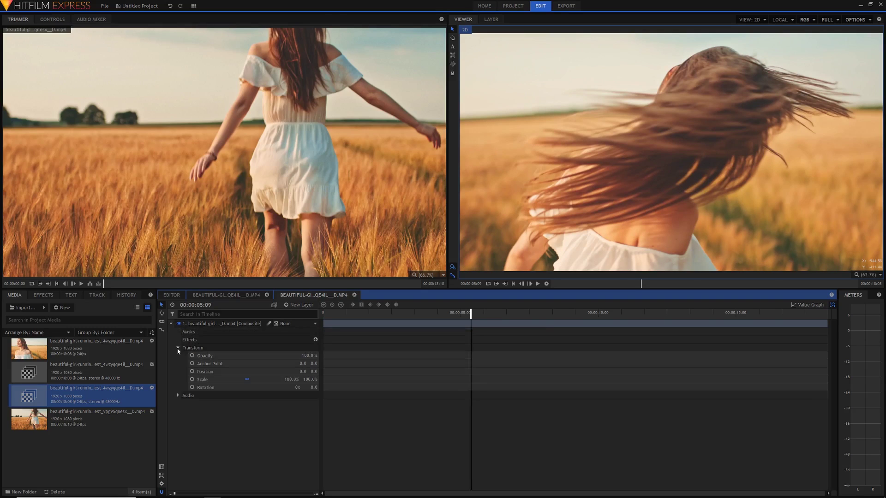
{"action": "left_click", "coordinate": [192, 388]}
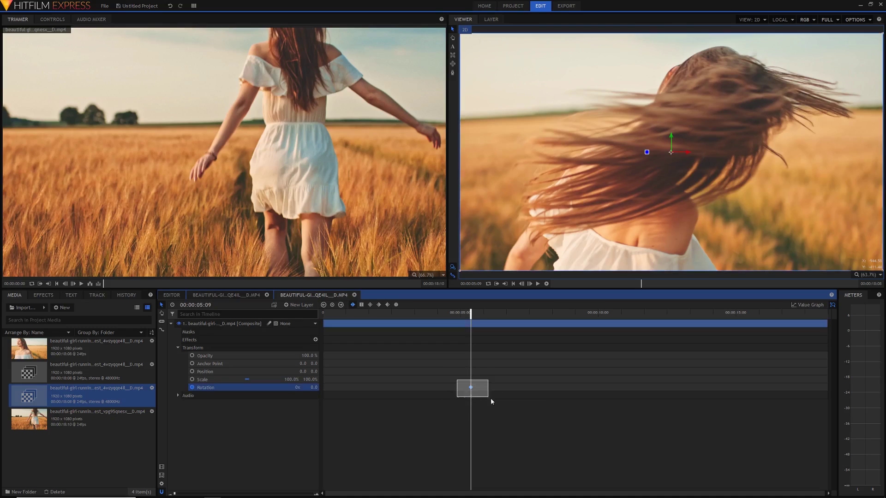
{"action": "left_click", "coordinate": [470, 386]}
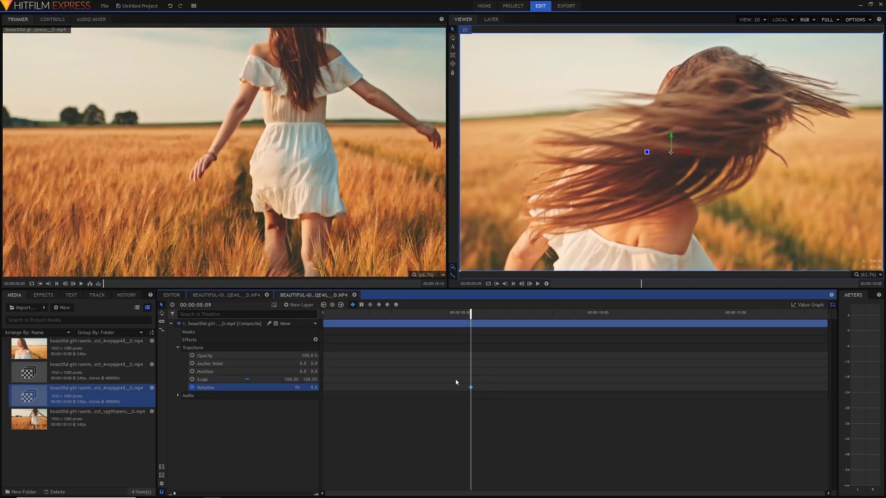
{"action": "left_click", "coordinate": [313, 388]}
{"action": "type", "text": "90"}
{"action": "key", "text": "Return"}
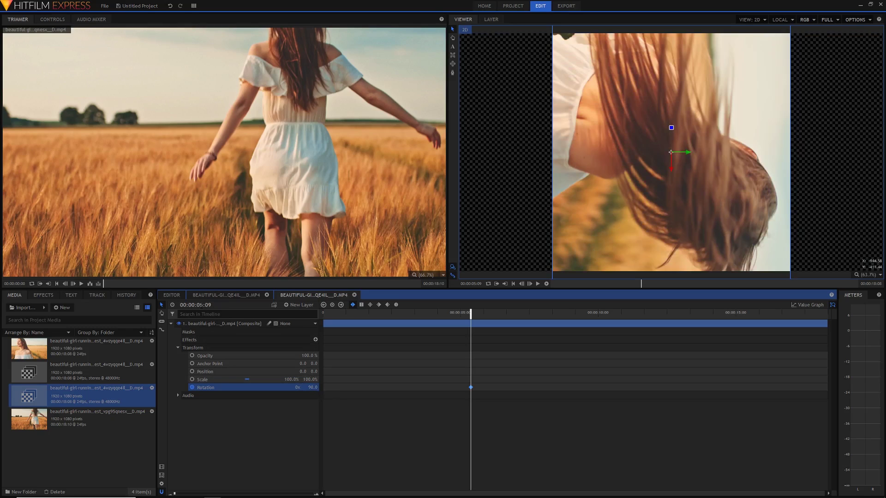
Add a 0° rotation keyframe at 4:09.
{"action": "left_click_drag", "start_coordinate": [200, 305], "coordinate": [227, 306]}
{"action": "type", "text": "4"}
{"action": "key", "text": "Return"}
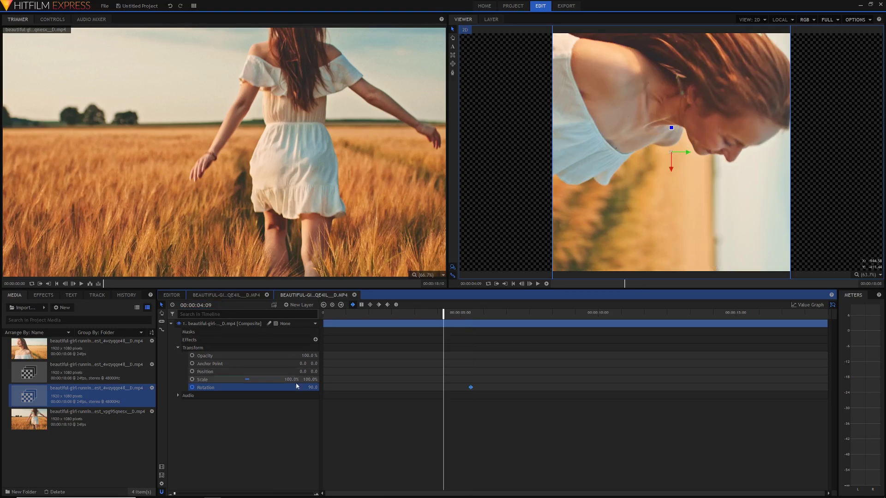
{"action": "left_click", "coordinate": [312, 387]}
{"action": "type", "text": "0"}
{"action": "key", "text": "Return"}
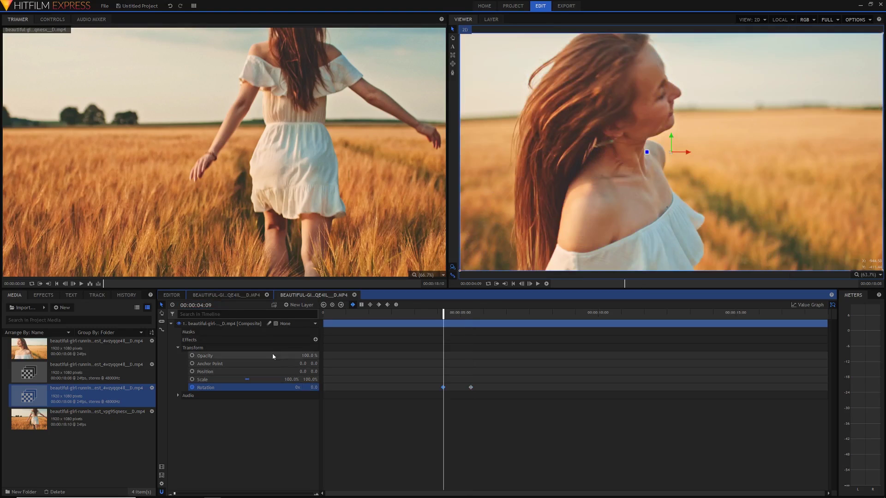
Add a 180° rotation keyframe at 6:09.
{"action": "left_click", "coordinate": [203, 305]}
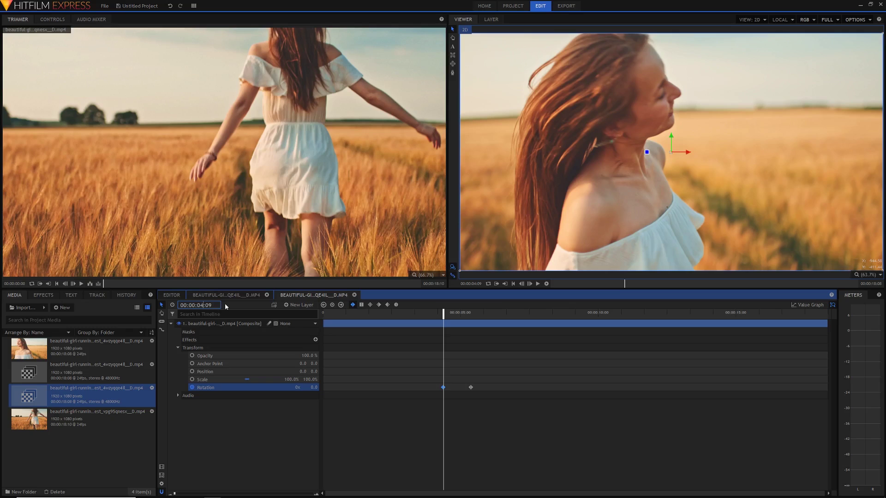
{"action": "key", "text": "BackSpace"}
{"action": "type", "text": "6"}
{"action": "key", "text": "Return"}
{"action": "left_click", "coordinate": [312, 387]}
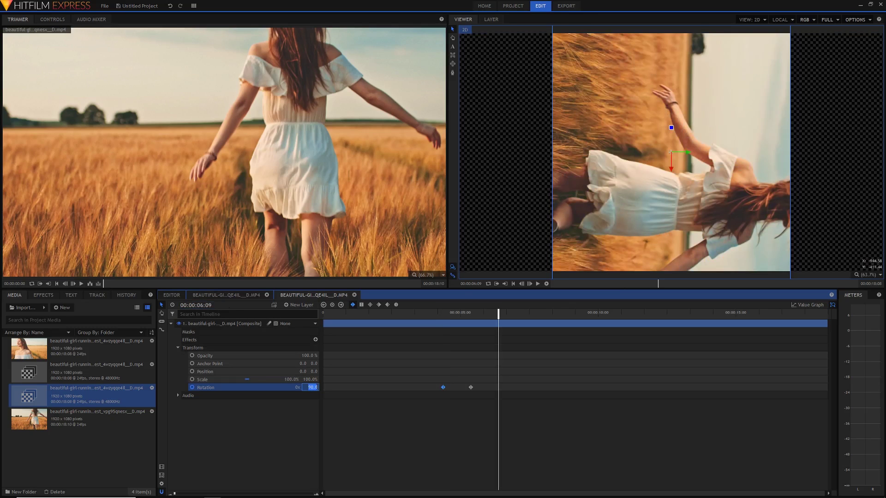
{"action": "type", "text": "180"}
{"action": "key", "text": "Return"}
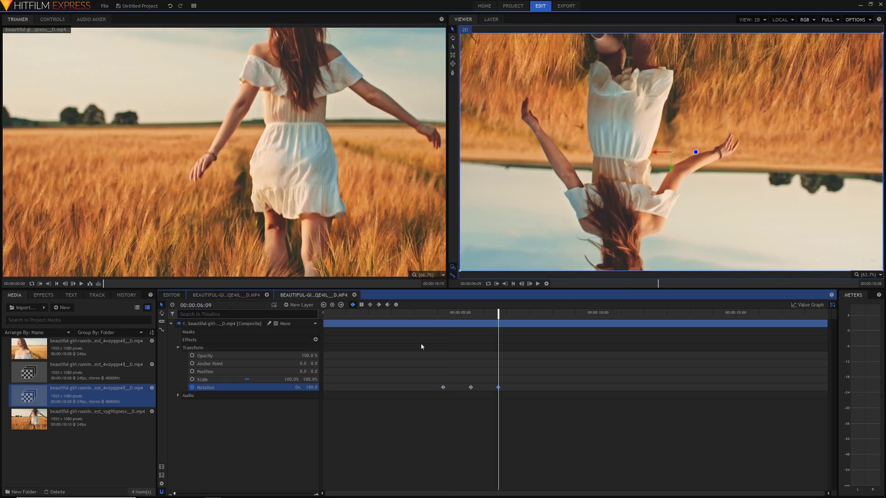
Play back the spin from about 3:16 to preview it.
{"action": "left_click", "coordinate": [434, 313]}
{"action": "key", "text": "space"}
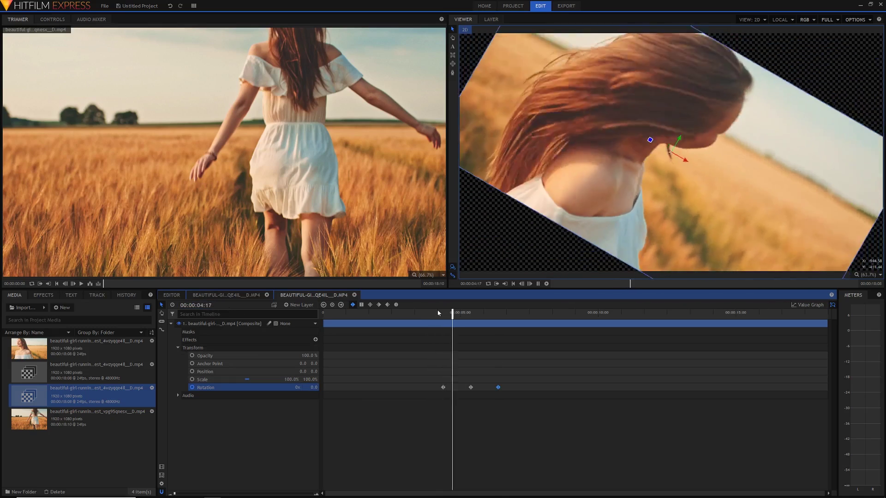
{"action": "left_click", "coordinate": [424, 313]}
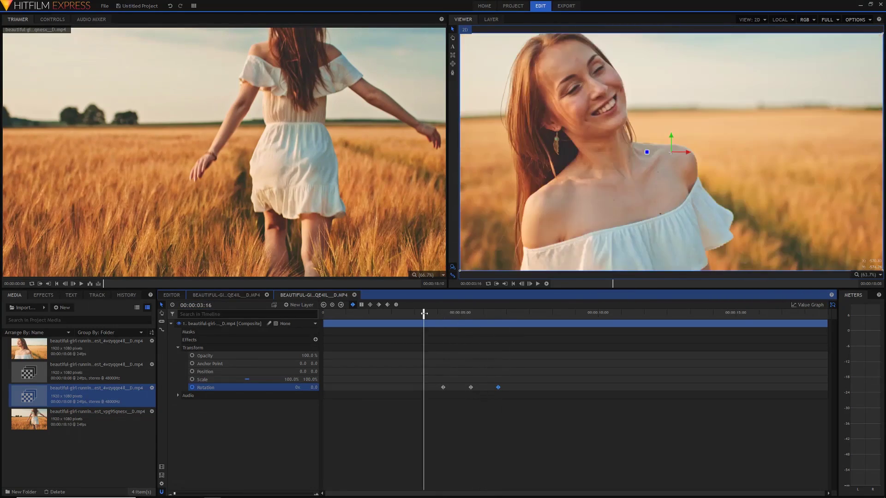
{"action": "key", "text": "space"}
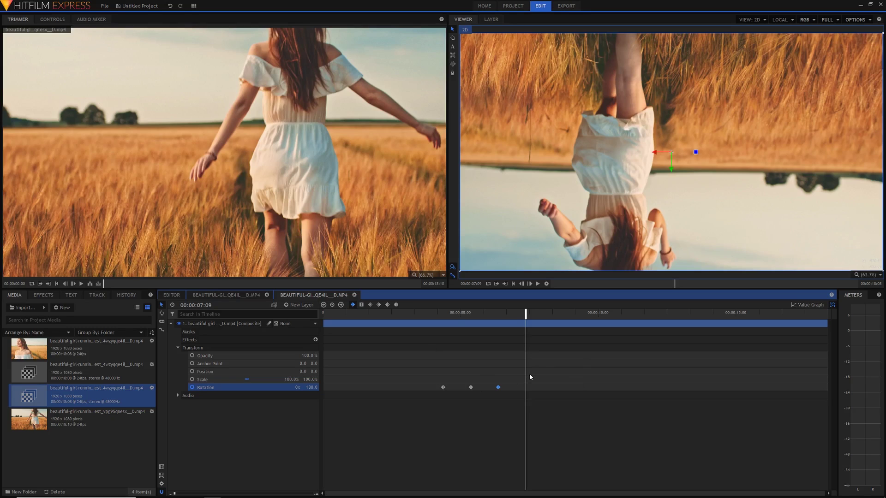
Convert all three rotation keyframes to Manual Bezier in the Value Graph at 05:09.
{"action": "left_click_drag", "start_coordinate": [539, 372], "coordinate": [415, 403]}
{"action": "left_click", "coordinate": [807, 306]}
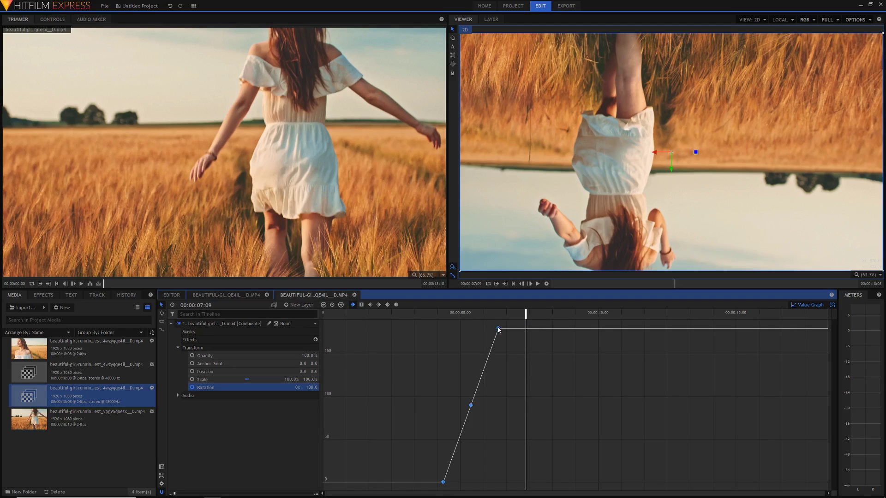
{"action": "left_click_drag", "start_coordinate": [465, 313], "coordinate": [471, 312]}
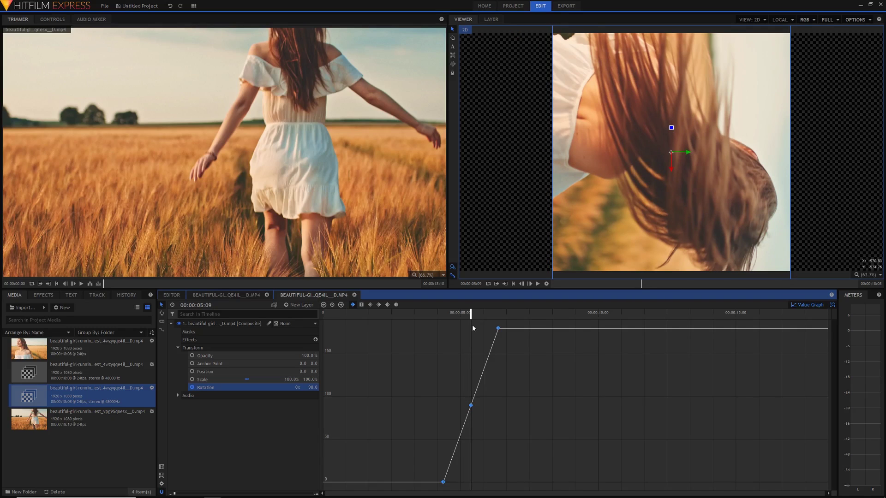
{"action": "left_click", "coordinate": [396, 306]}
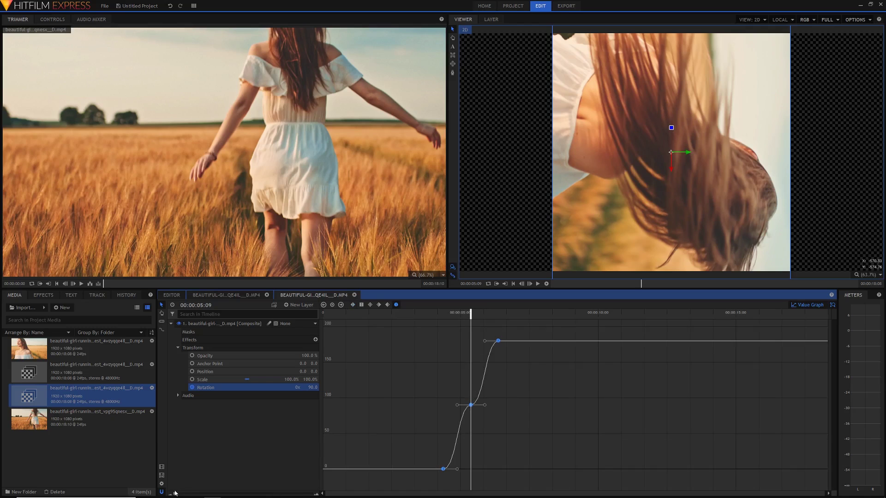
Zoom the graph to 04–07 s and drag the 5:09 Bezier handles into a steep slope.
{"action": "left_click_drag", "start_coordinate": [175, 494], "coordinate": [240, 496]}
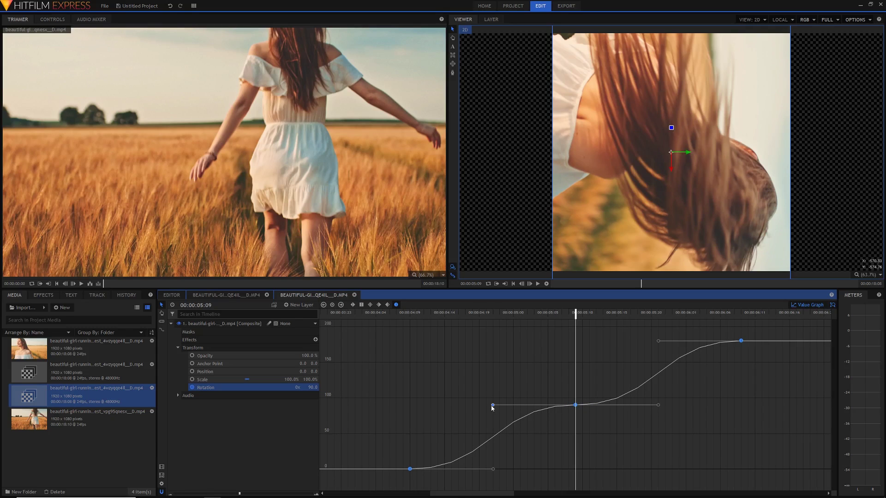
{"action": "left_click_drag", "start_coordinate": [493, 406], "coordinate": [591, 470]}
{"action": "left_click_drag", "start_coordinate": [659, 406], "coordinate": [575, 341]}
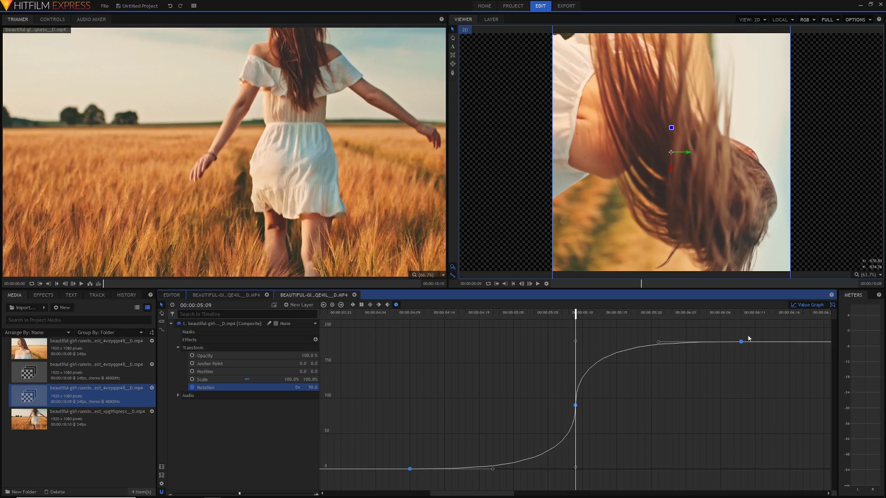
{"action": "left_click_drag", "start_coordinate": [736, 313], "coordinate": [430, 314]}
Preview the eased spin from about 04:10 to 06:09, then switch to the two-clip composite.
{"action": "key", "text": "space"}
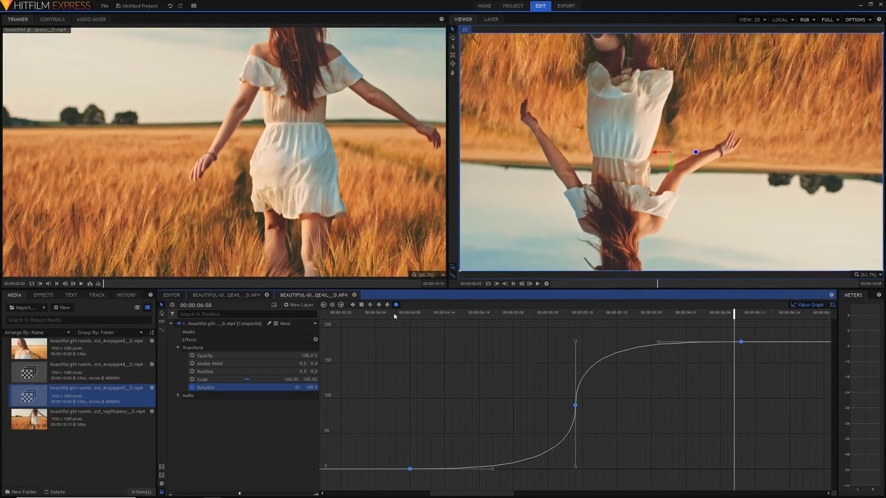
{"action": "left_click", "coordinate": [394, 312]}
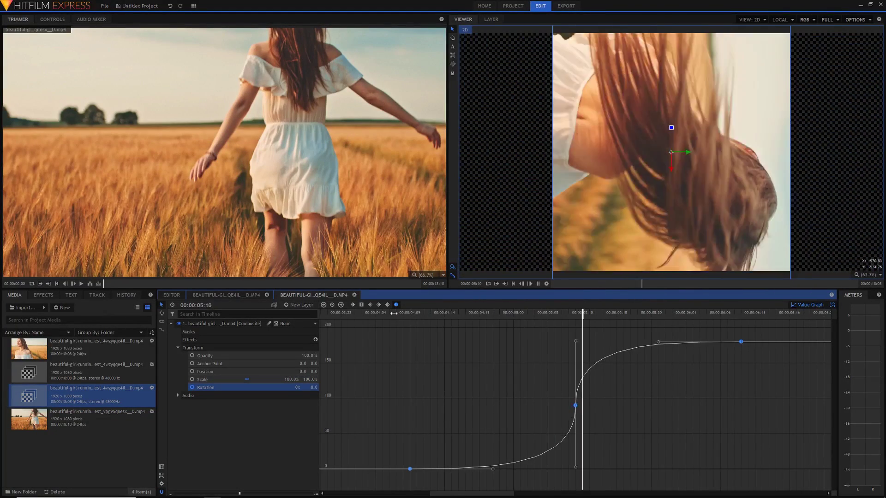
{"action": "key", "text": "space"}
{"action": "left_click", "coordinate": [576, 312]}
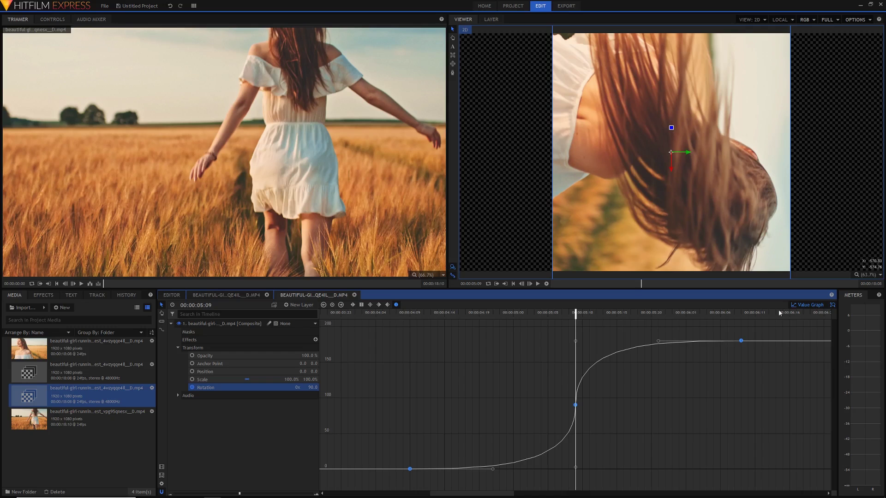
{"action": "left_click", "coordinate": [418, 313]}
{"action": "key", "text": "space"}
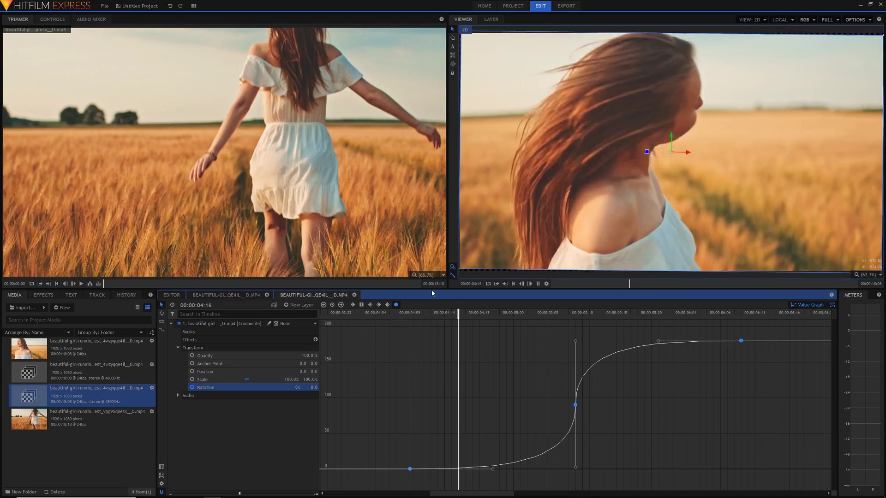
{"action": "key", "text": "space"}
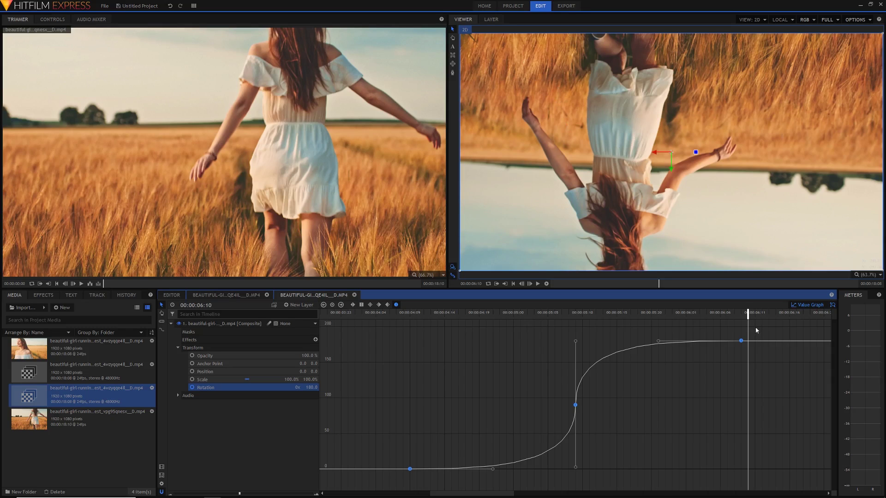
{"action": "left_click", "coordinate": [745, 315]}
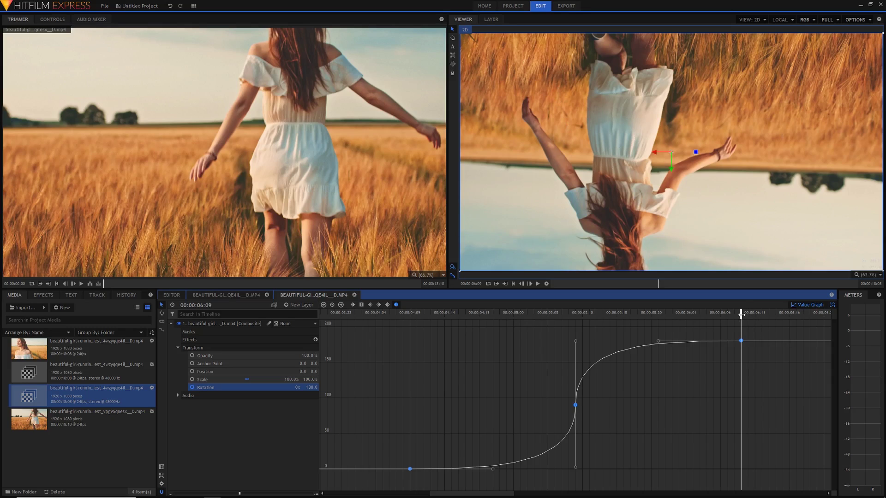
{"action": "left_click", "coordinate": [251, 297]}
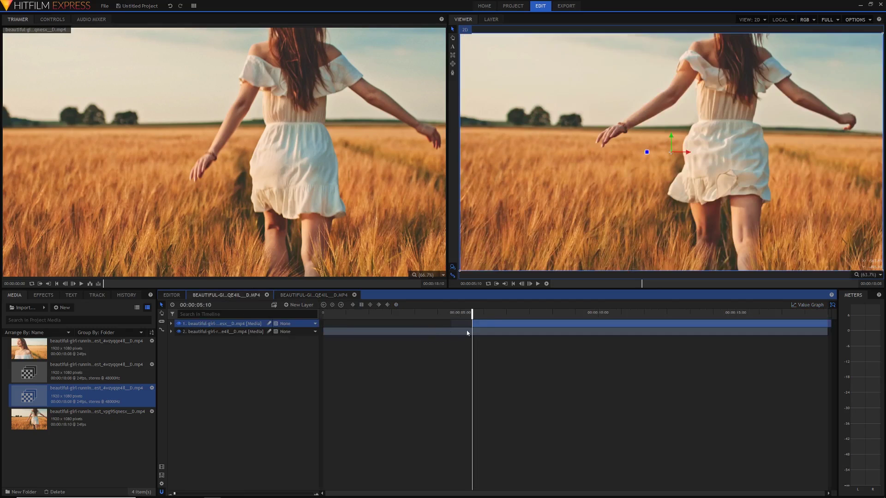
Set the top running-away layer's Transform Rotation to 180°.
{"action": "left_click", "coordinate": [171, 323]}
{"action": "left_click", "coordinate": [178, 355]}
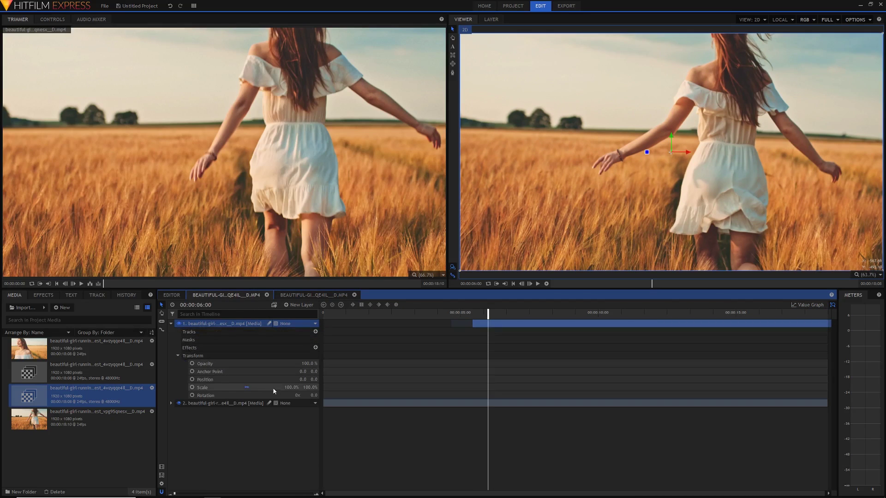
{"action": "left_click", "coordinate": [313, 395]}
{"action": "key", "text": "BackSpace"}
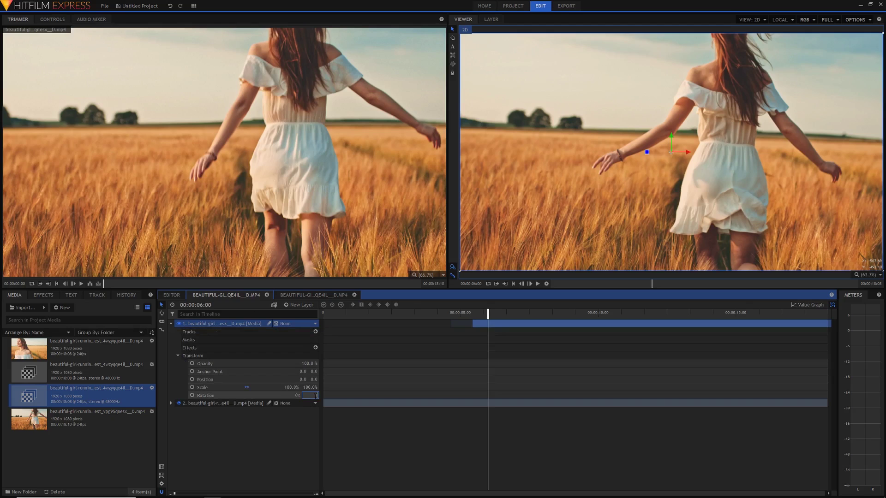
{"action": "type", "text": "180"}
{"action": "key", "text": "Return"}
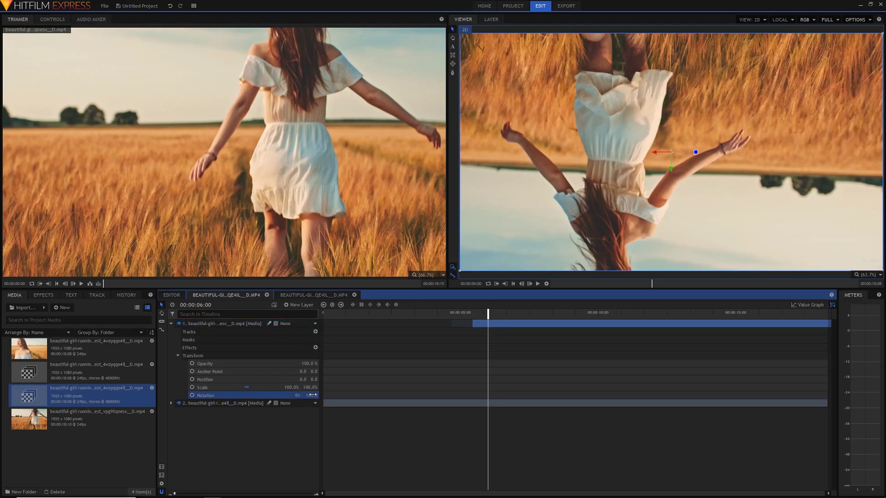
{"action": "left_click", "coordinate": [178, 355]}
Return to the spin composite, play the spin from 04:14, and park at 05:09.
{"action": "left_click", "coordinate": [291, 296]}
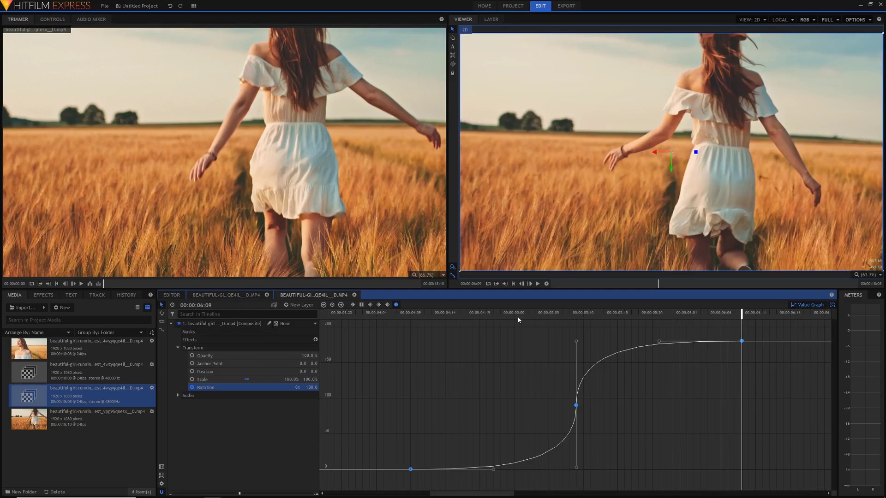
{"action": "left_click", "coordinate": [436, 318]}
{"action": "key", "text": "space"}
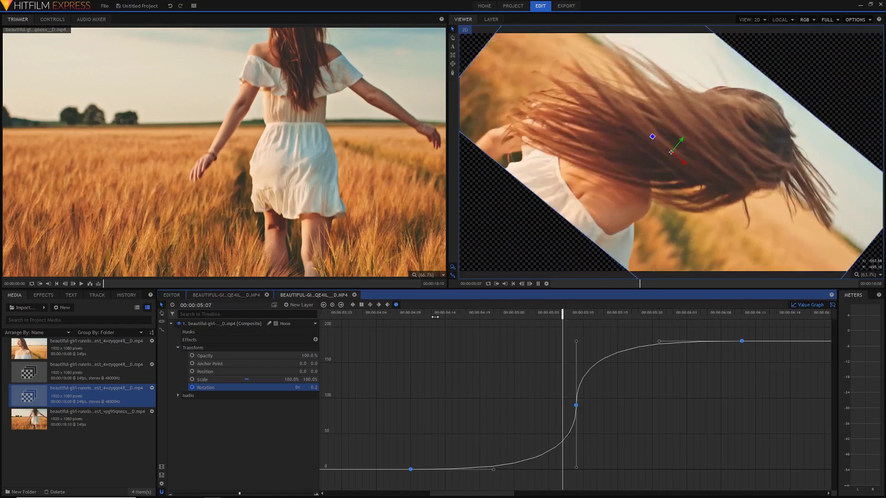
{"action": "key", "text": "space"}
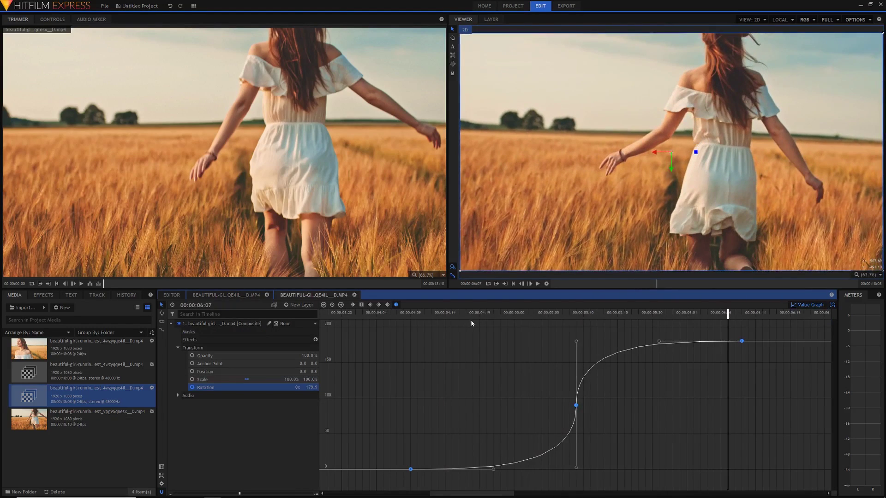
{"action": "left_click_drag", "start_coordinate": [580, 315], "coordinate": [575, 316]}
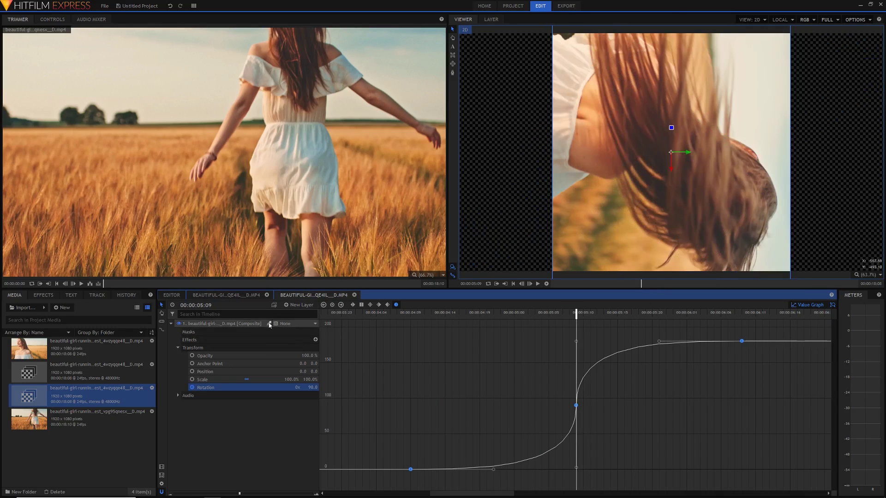
Enable motion blur on the spinning layer and preview the blurred spin from 04:09.
{"action": "left_click", "coordinate": [269, 324]}
{"action": "key", "text": "Left"}
{"action": "key", "text": "Right"}
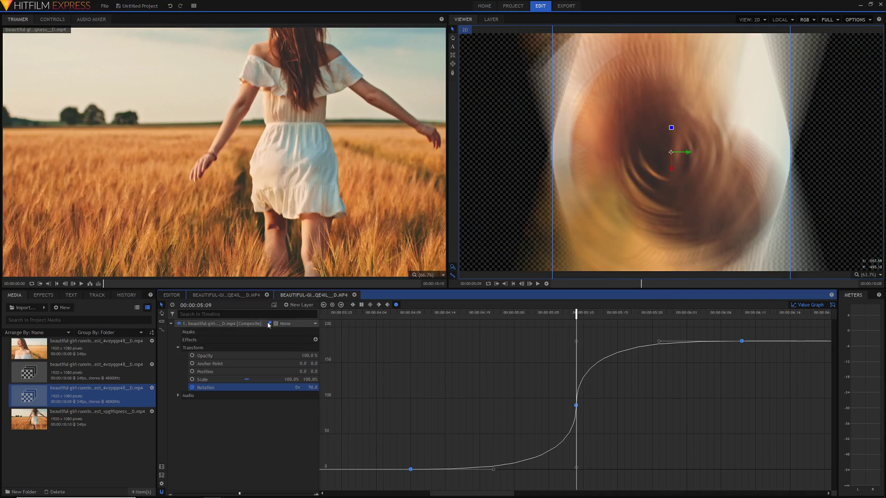
{"action": "key", "text": "space"}
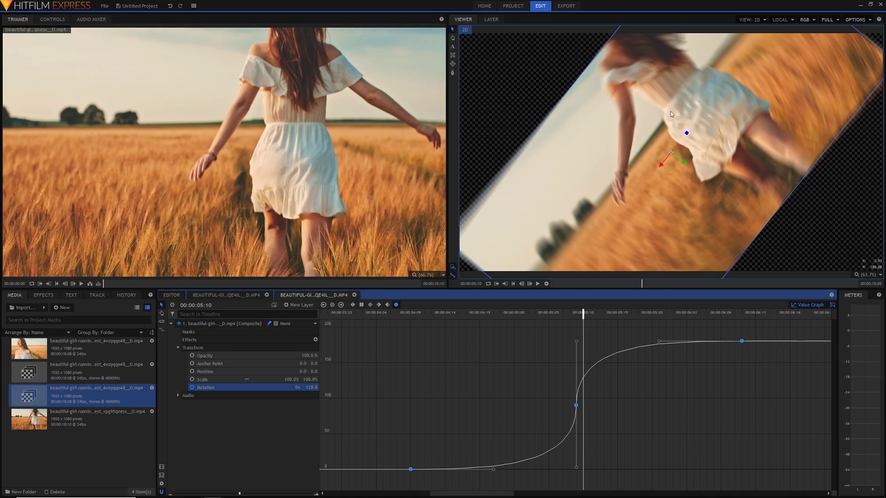
{"action": "left_click", "coordinate": [425, 315]}
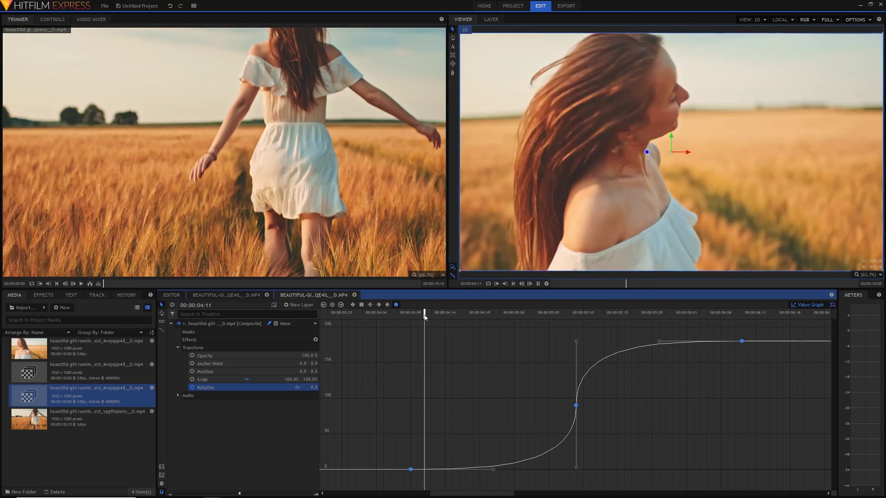
{"action": "key", "text": "space"}
{"action": "key", "text": "space"}
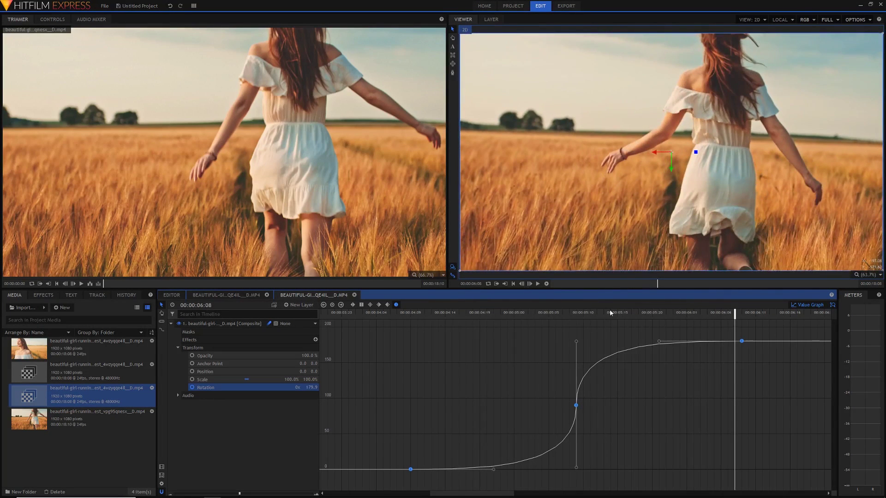
{"action": "left_click", "coordinate": [576, 315]}
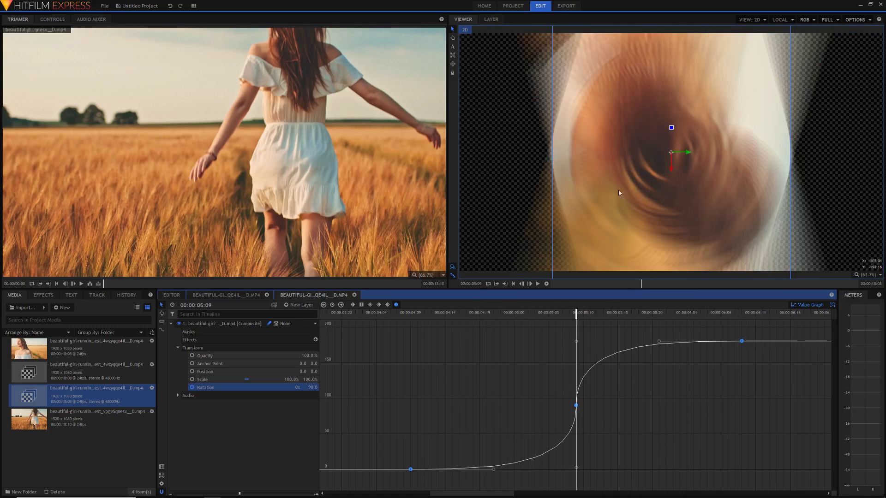
Deselect the rotation keyframes, rescrub the spin start from 04:17, and collapse the layer properties.
{"action": "left_click", "coordinate": [558, 370]}
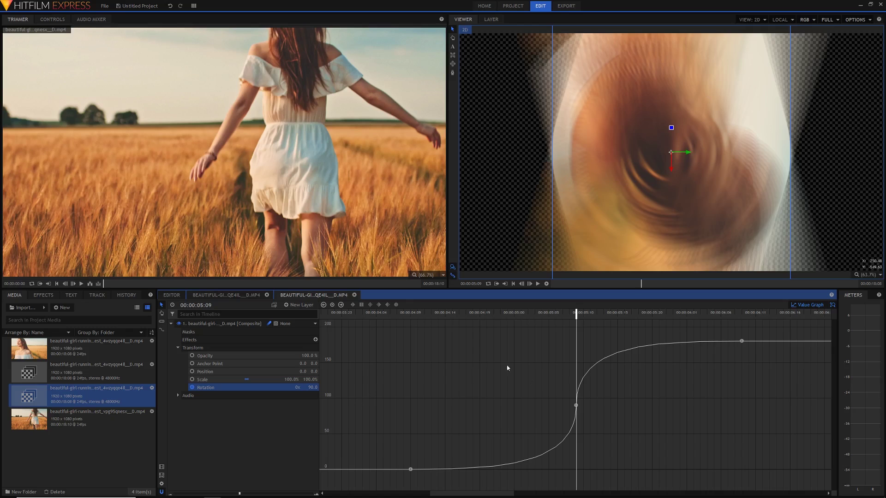
{"action": "left_click", "coordinate": [468, 312]}
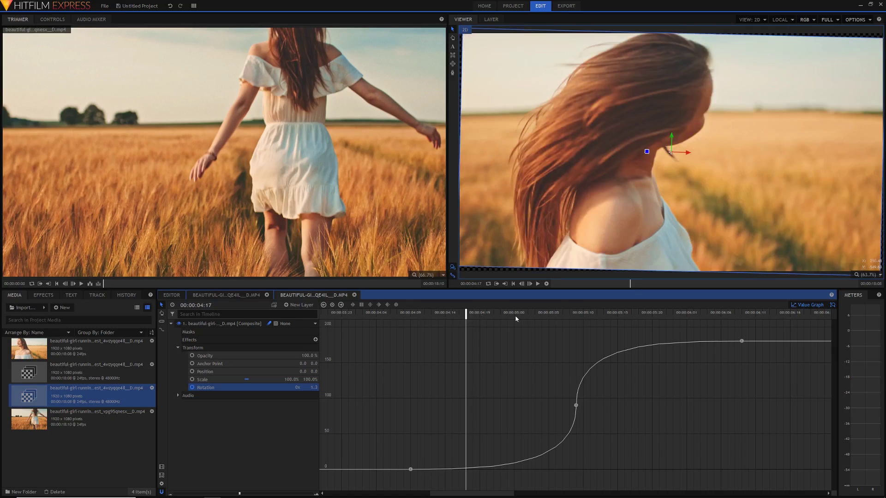
{"action": "left_click_drag", "start_coordinate": [514, 313], "coordinate": [486, 315]}
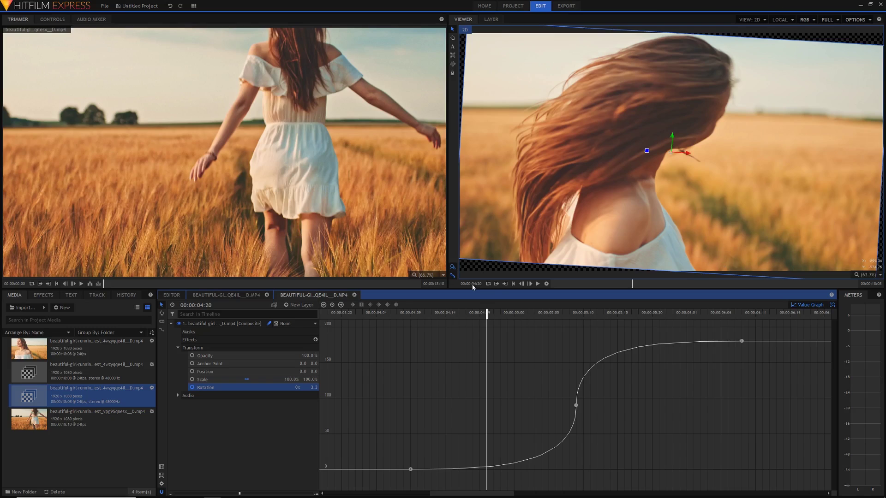
{"action": "left_click", "coordinate": [172, 323]}
Search the Effects library for 'shake', apply Shake to the spinning layer, and preview it.
{"action": "left_click", "coordinate": [806, 305]}
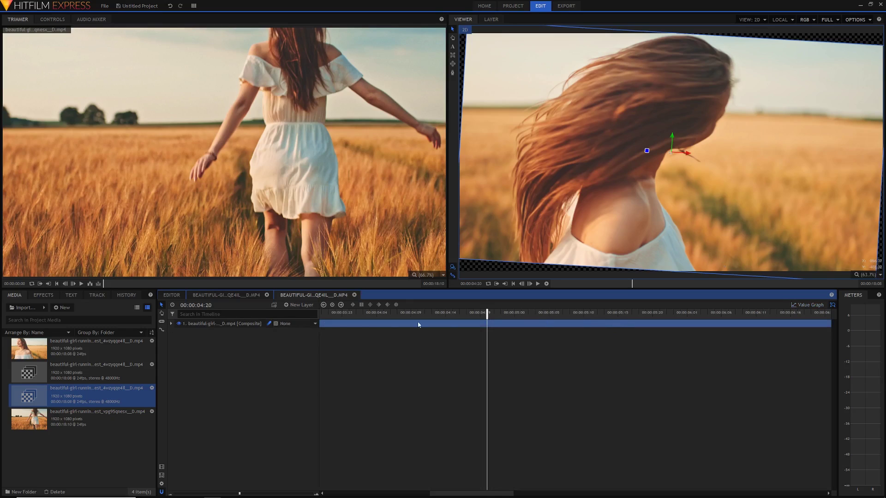
{"action": "left_click", "coordinate": [43, 296]}
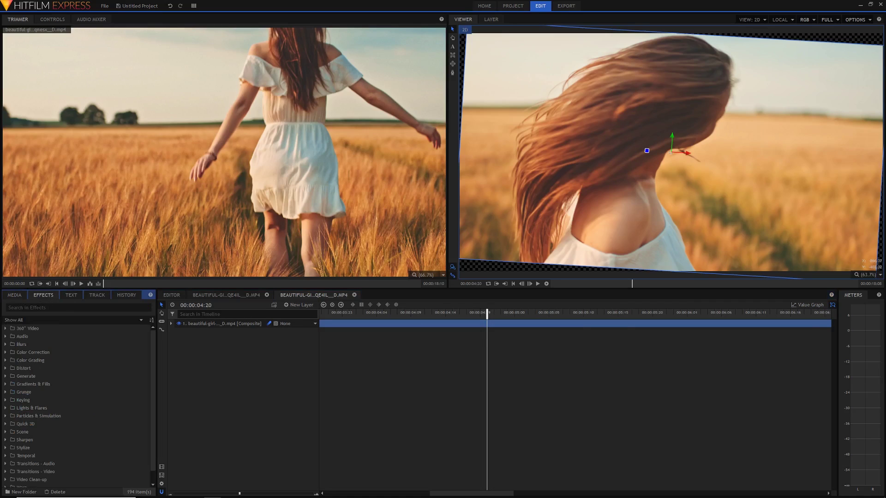
{"action": "left_click", "coordinate": [39, 308]}
{"action": "type", "text": "sha"}
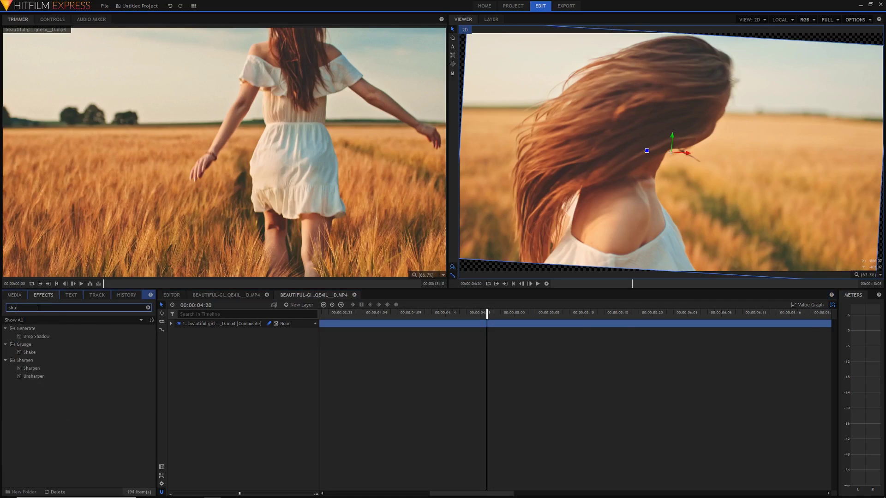
{"action": "type", "text": "ke"}
{"action": "left_click_drag", "start_coordinate": [34, 337], "coordinate": [209, 329]}
{"action": "key", "text": "space"}
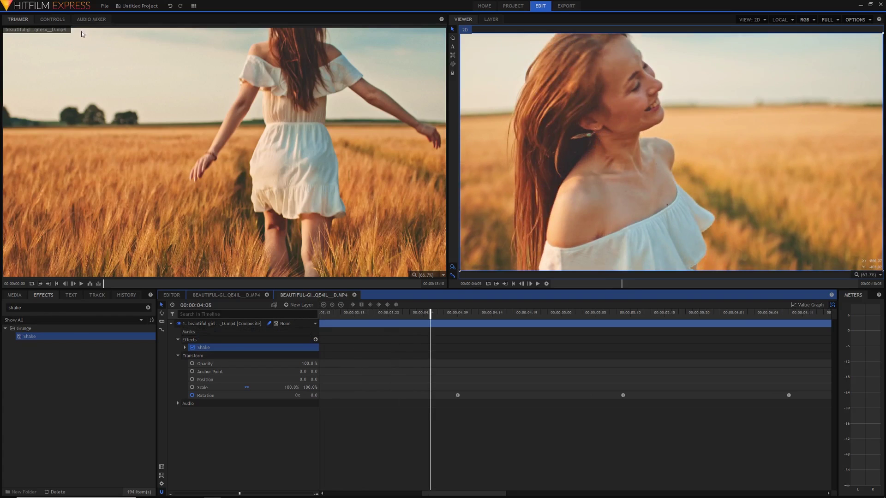
Turn the Shake effect's Amount down to 0 in the layer's controls.
{"action": "left_click", "coordinate": [53, 20]}
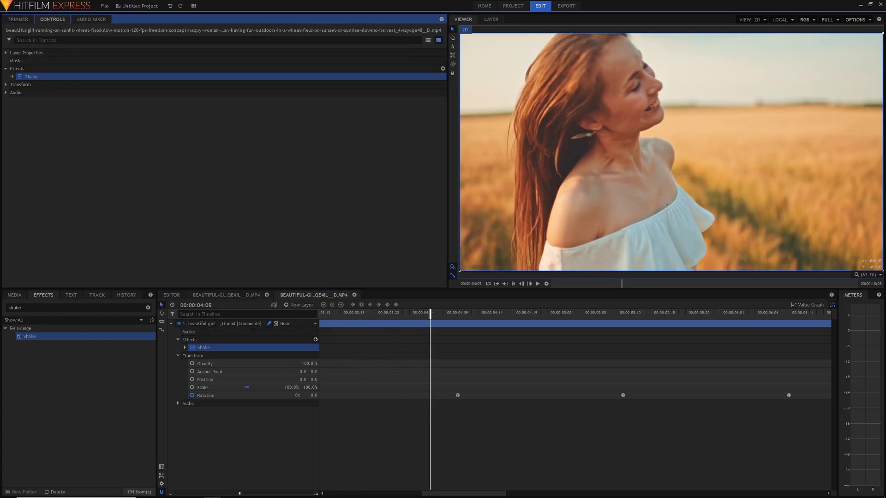
{"action": "left_click", "coordinate": [13, 77]}
{"action": "left_click_drag", "start_coordinate": [247, 84], "coordinate": [203, 83]}
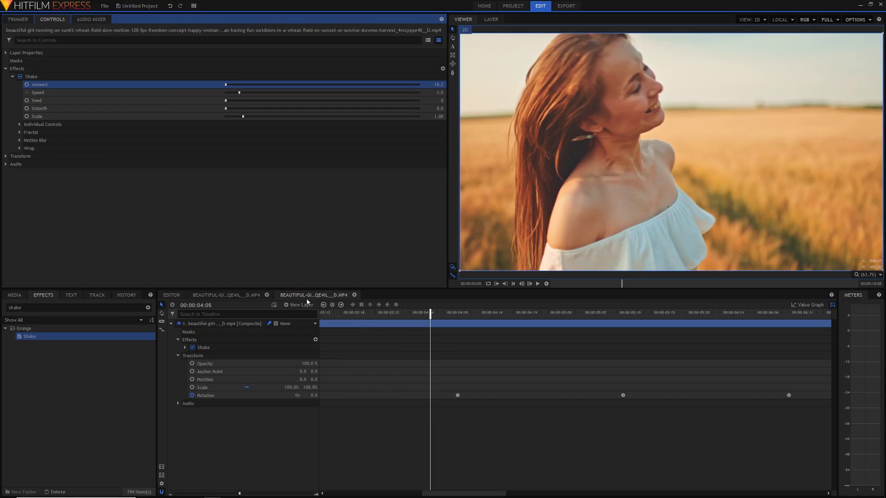
Zoom out the timeline and play from the start to confirm the clip stays steady.
{"action": "left_click_drag", "start_coordinate": [239, 490], "coordinate": [153, 481]}
{"action": "left_click_drag", "start_coordinate": [330, 313], "coordinate": [319, 315]}
{"action": "key", "text": "space"}
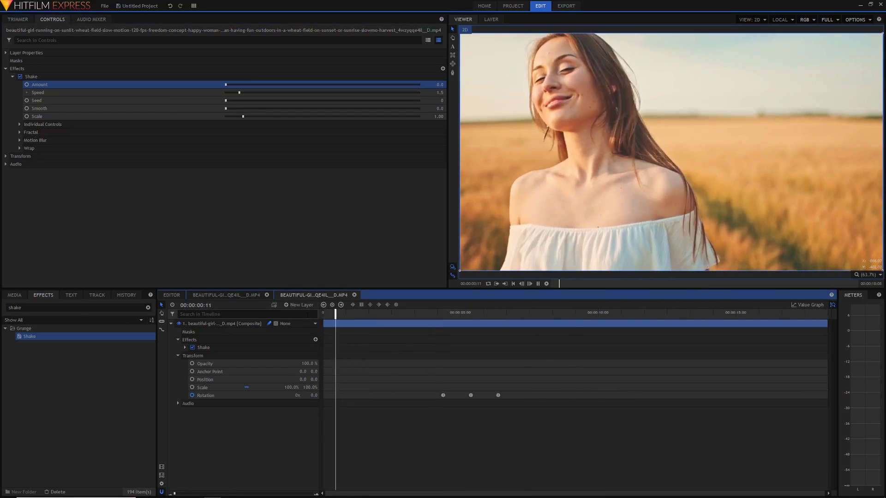
{"action": "key", "text": "space"}
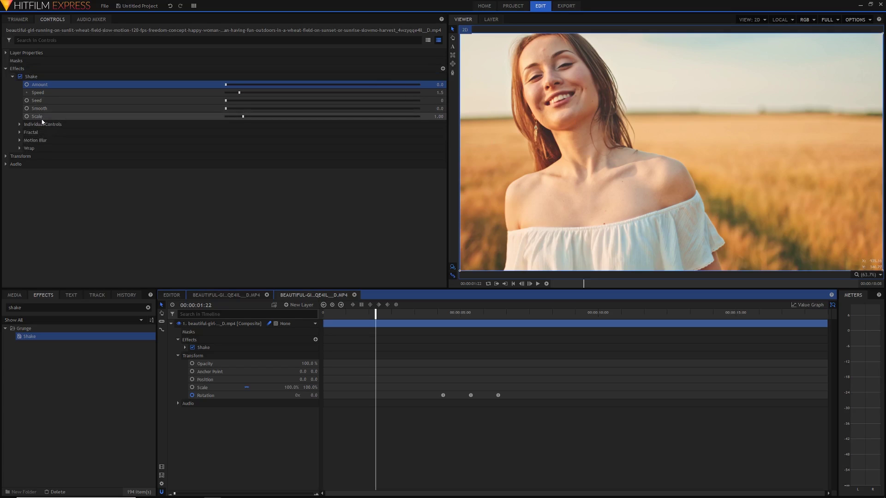
Set the Shake Scale to 0.5 so mirrored copies tile around the clip, then expand Transform.
{"action": "left_click_drag", "start_coordinate": [243, 118], "coordinate": [239, 118]}
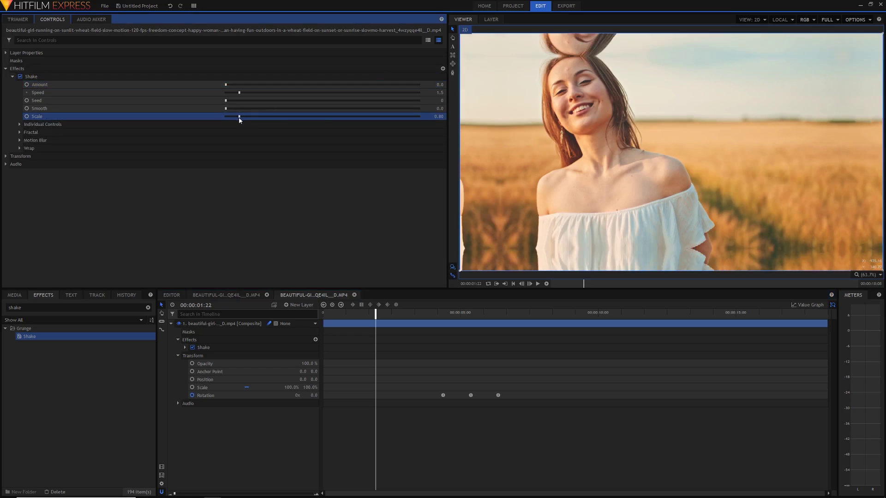
{"action": "left_click", "coordinate": [437, 117]}
{"action": "type", "text": "0.5"}
{"action": "key", "text": "Return"}
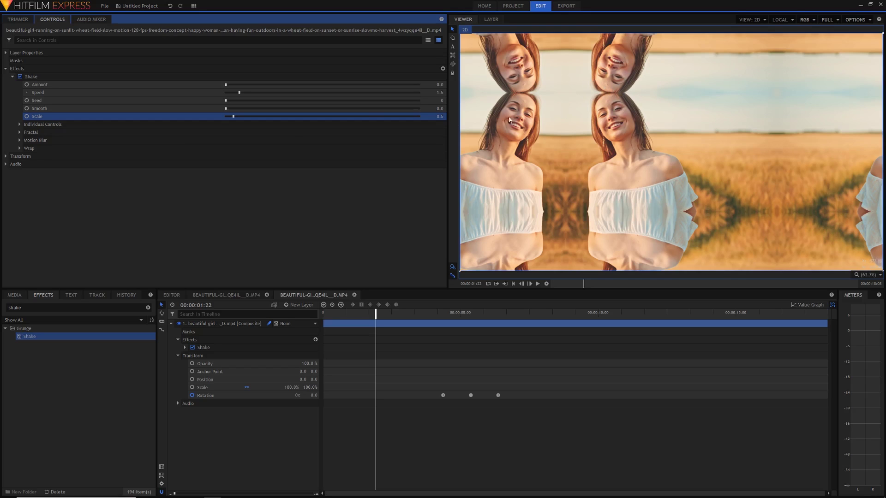
{"action": "left_click", "coordinate": [6, 156]}
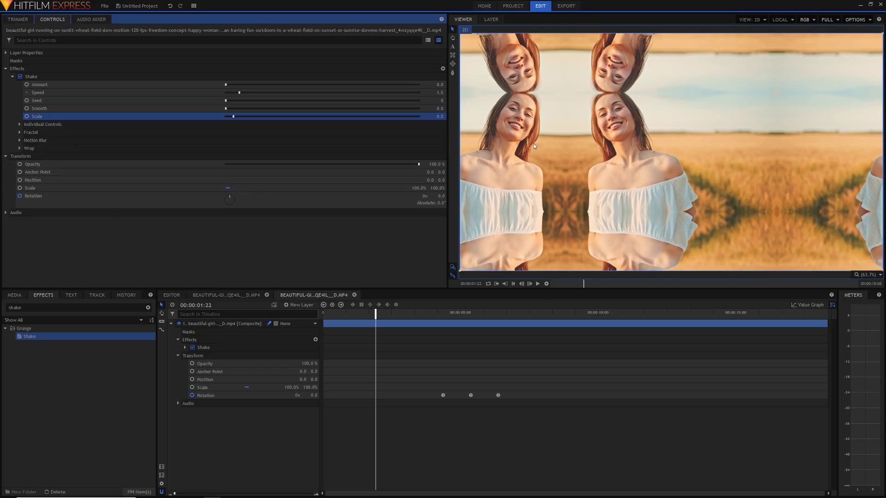
{"action": "left_click", "coordinate": [6, 156]}
{"action": "left_click", "coordinate": [19, 149]}
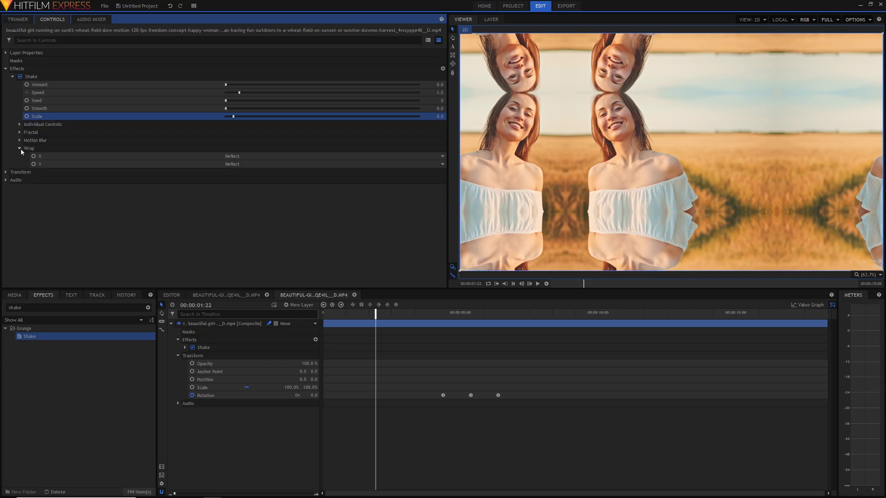
{"action": "left_click", "coordinate": [235, 157]}
{"action": "left_click", "coordinate": [236, 171]}
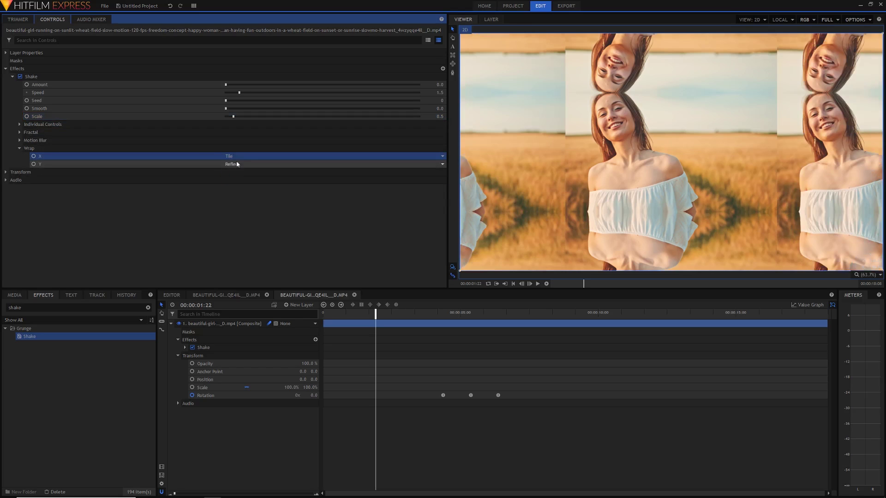
{"action": "left_click", "coordinate": [233, 164]}
{"action": "left_click", "coordinate": [233, 179]}
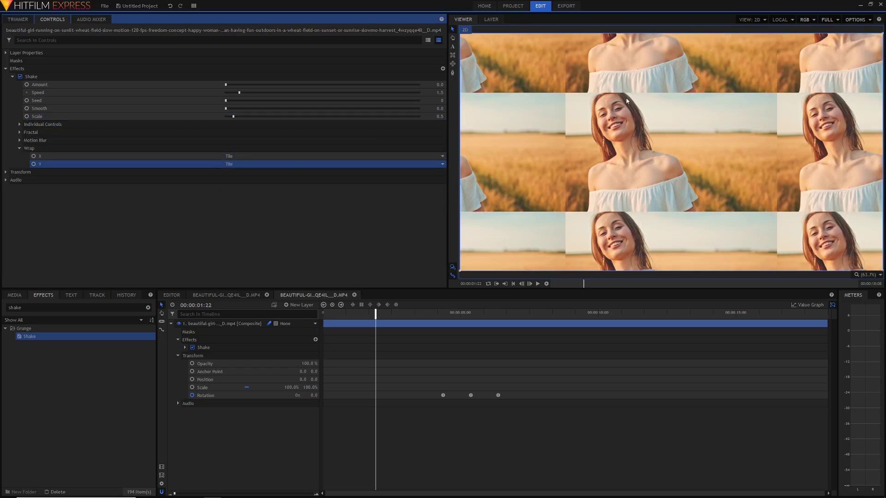
{"action": "left_click", "coordinate": [238, 157]}
{"action": "left_click", "coordinate": [234, 178]}
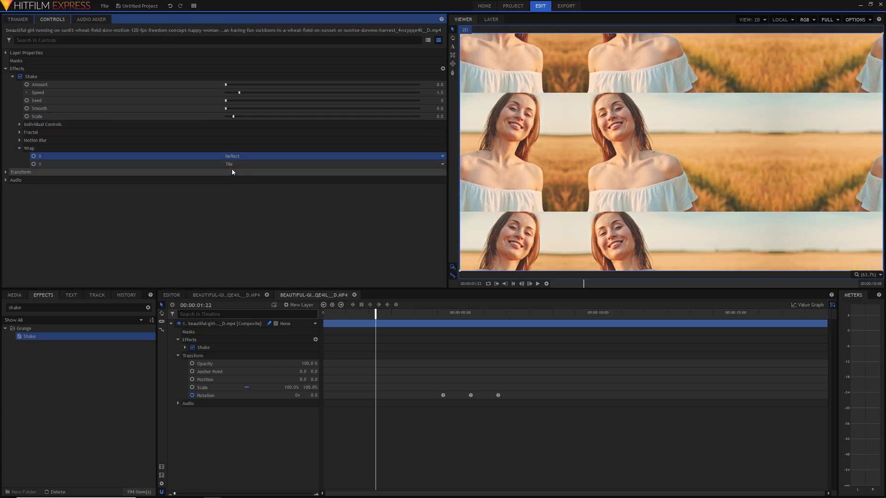
{"action": "left_click", "coordinate": [234, 164]}
{"action": "left_click", "coordinate": [232, 186]}
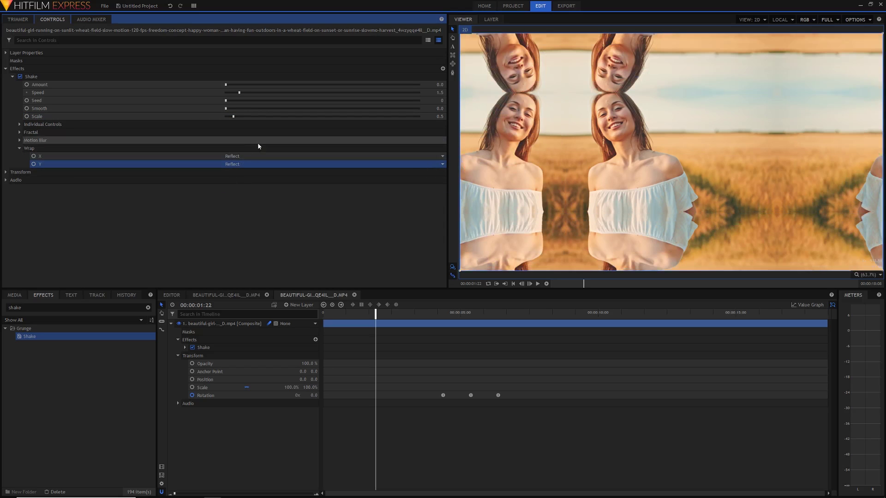
{"action": "left_click", "coordinate": [6, 172]}
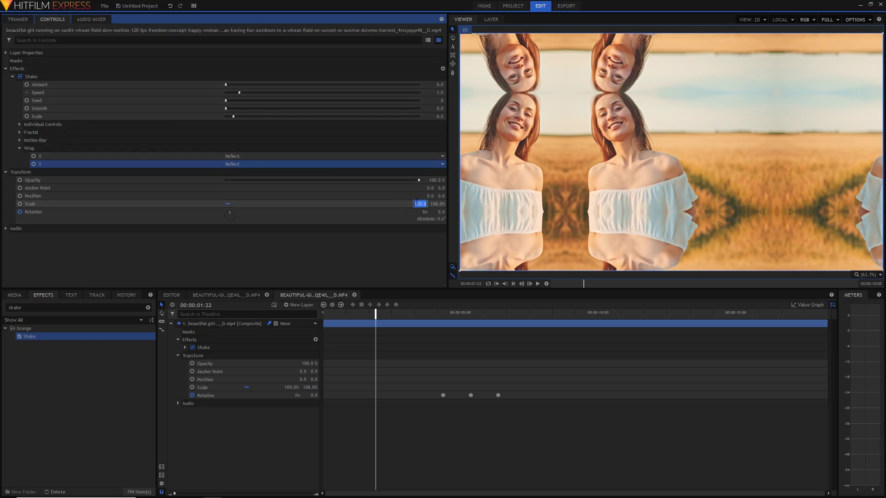
Apply the 200% layer scale and scrub through the transition to preview it.
{"action": "key", "text": "Return"}
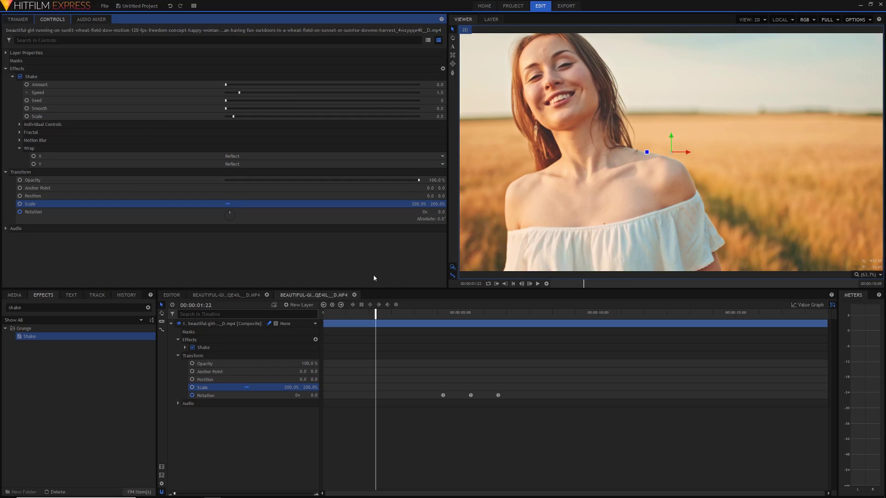
{"action": "left_click_drag", "start_coordinate": [418, 314], "coordinate": [364, 318]}
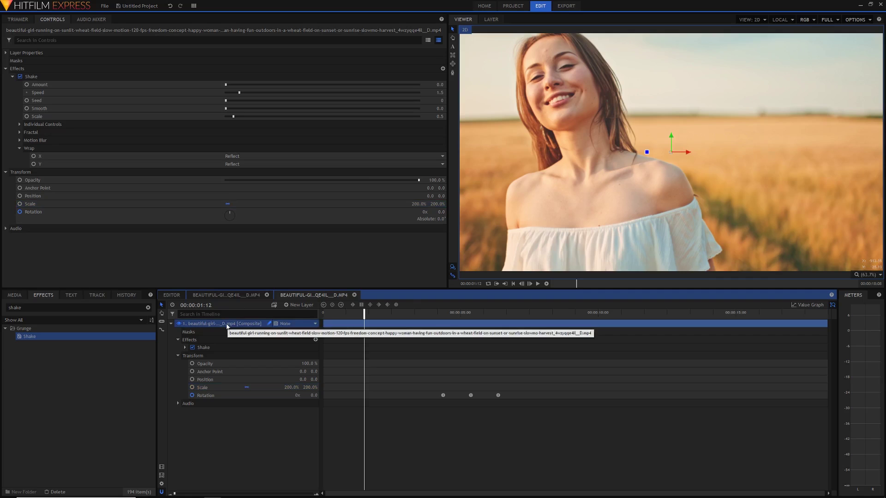
Duplicate the clip layer, remove Shake from the top copy, and set its Scale to 100.
{"action": "key", "text": "ctrl+d"}
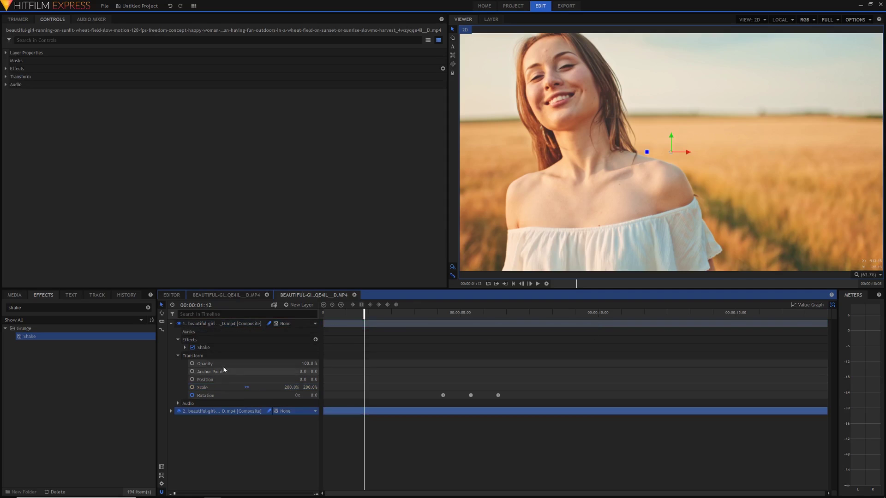
{"action": "left_click", "coordinate": [213, 347]}
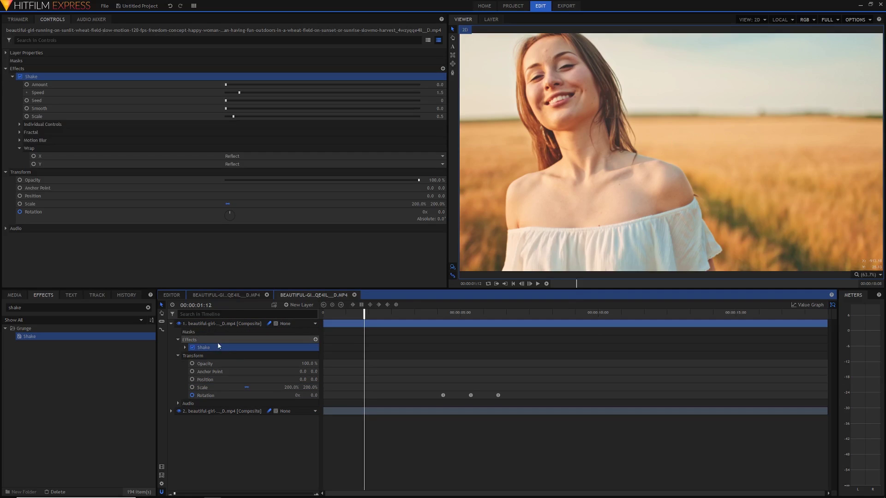
{"action": "key", "text": "Delete"}
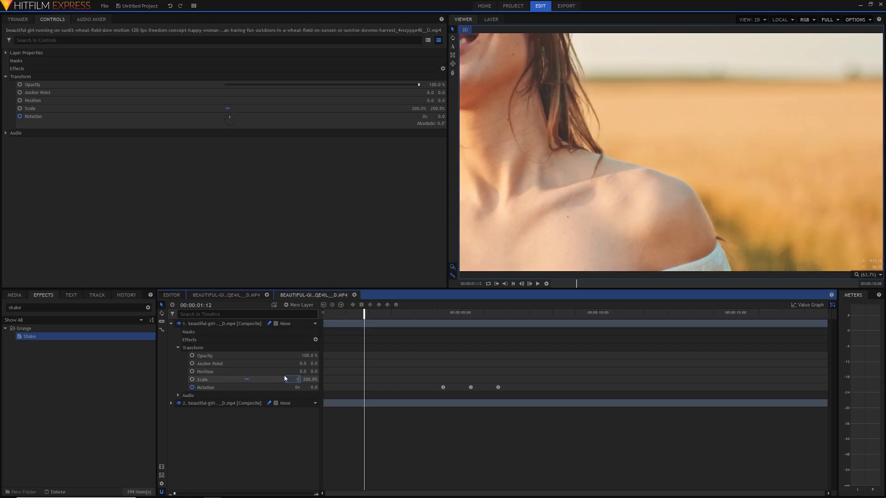
{"action": "left_click", "coordinate": [284, 378]}
{"action": "type", "text": "100"}
{"action": "key", "text": "Return"}
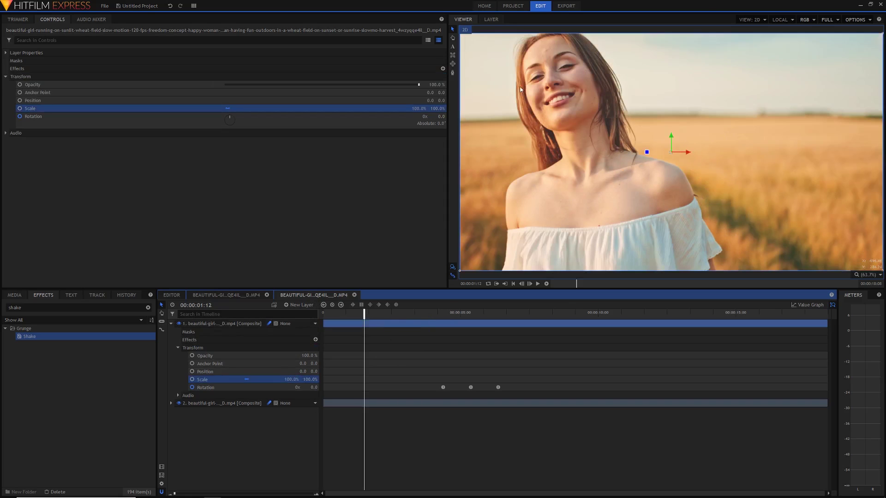
Play the composite to review the sharp top layer over the shaken copy.
{"action": "scroll", "coordinate": [561, 99], "scroll_direction": "up", "scroll_amount": 4}
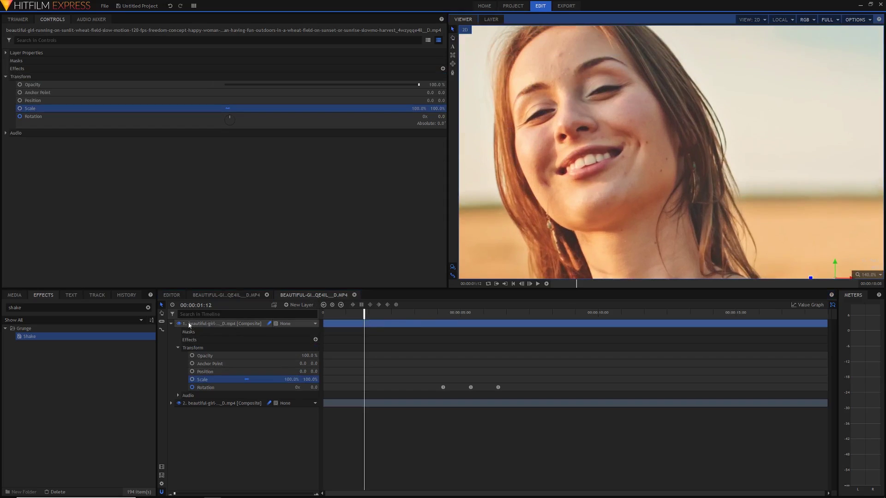
{"action": "left_click", "coordinate": [180, 324]}
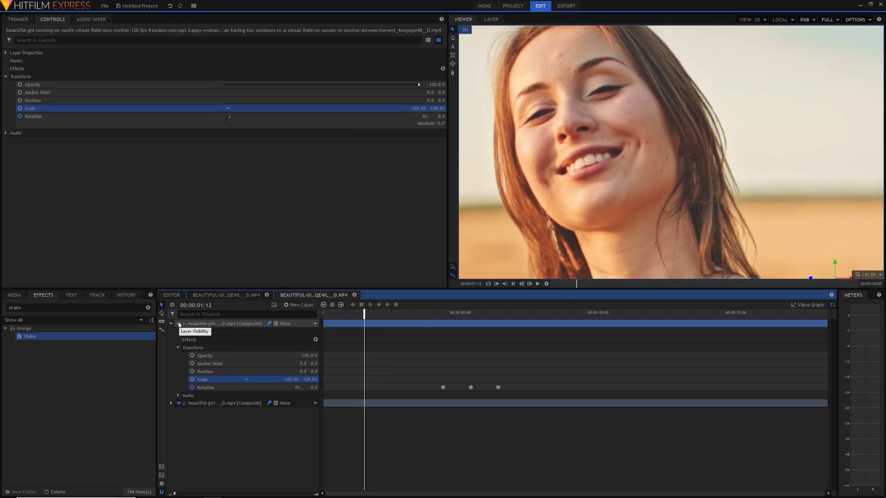
{"action": "key", "text": "space"}
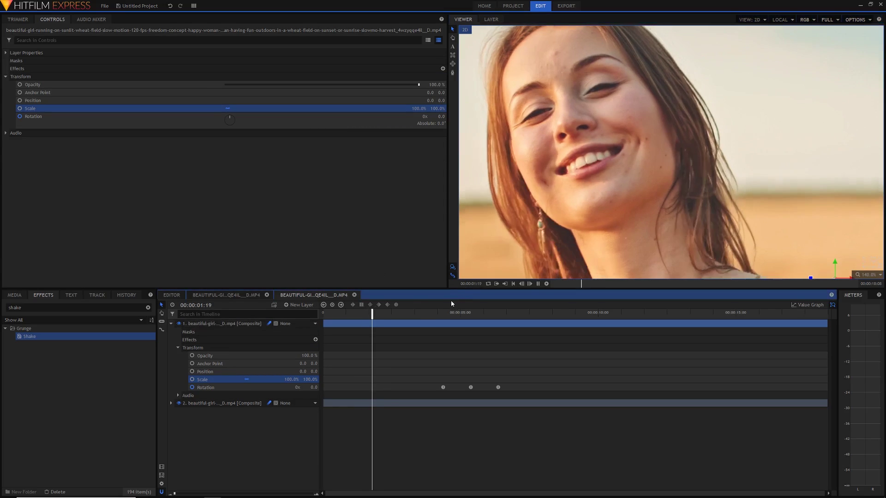
{"action": "left_click", "coordinate": [870, 275]}
{"action": "left_click", "coordinate": [861, 358]}
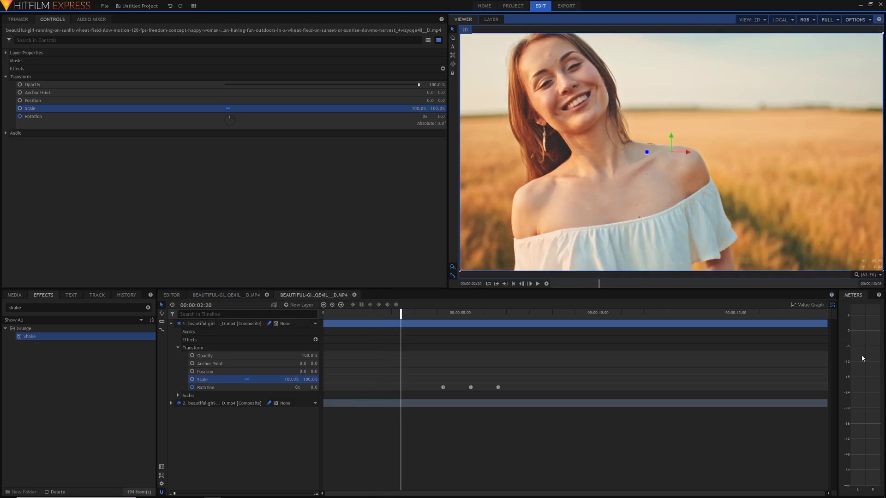